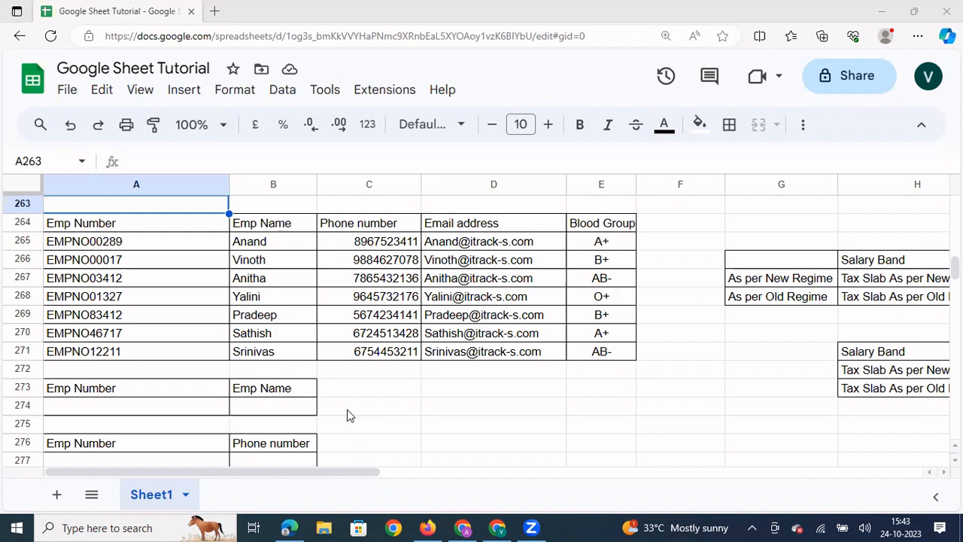
{"action": "left_click", "coordinate": [301, 409]}
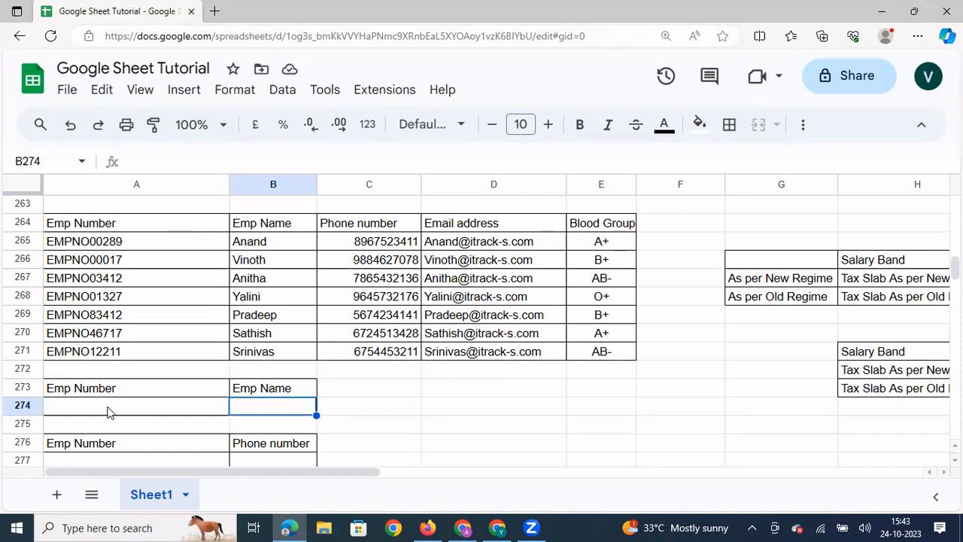
{"action": "double_click", "coordinate": [254, 411]}
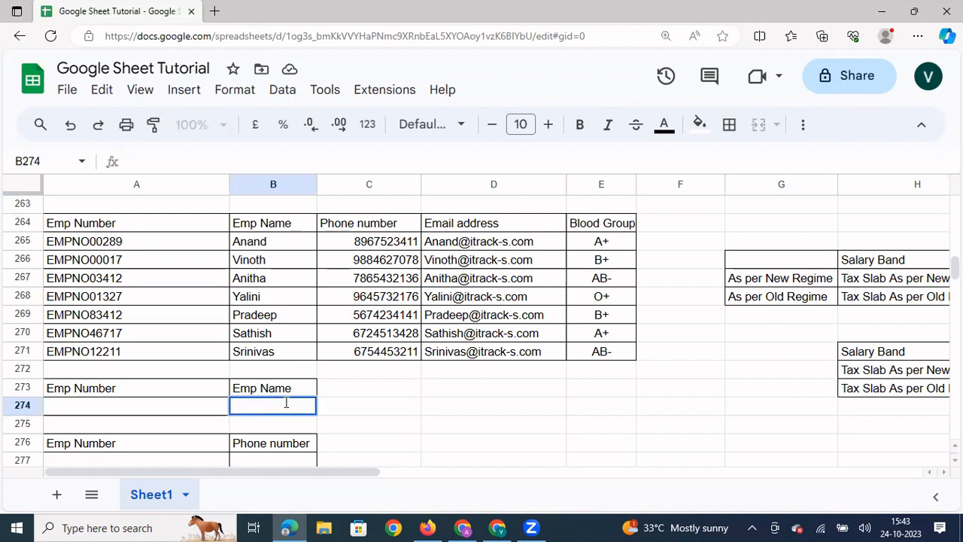
{"action": "left_click", "coordinate": [423, 396]}
- Add a data validation rule to cell A274 with the criterion Drop-down (from a range)
{"action": "left_click", "coordinate": [144, 414]}
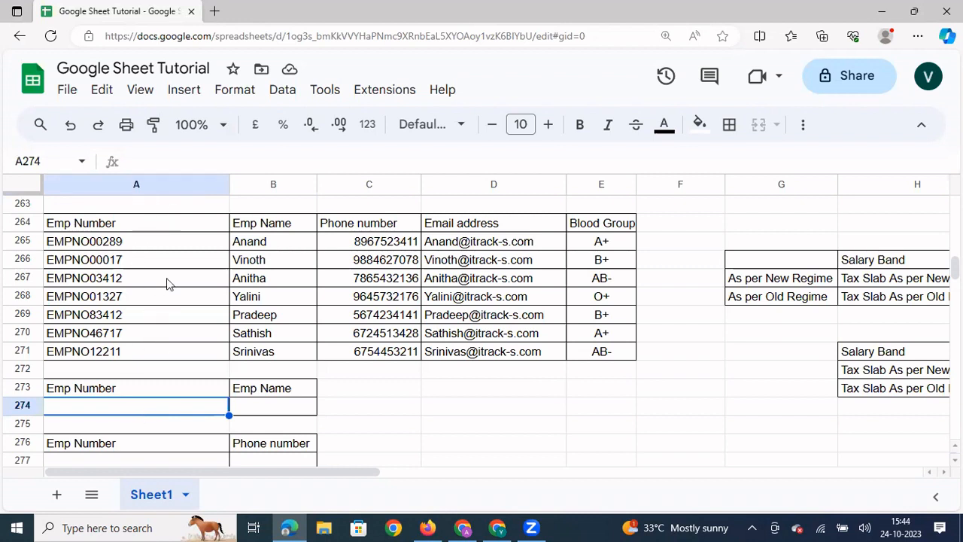
{"action": "left_click", "coordinate": [283, 91]}
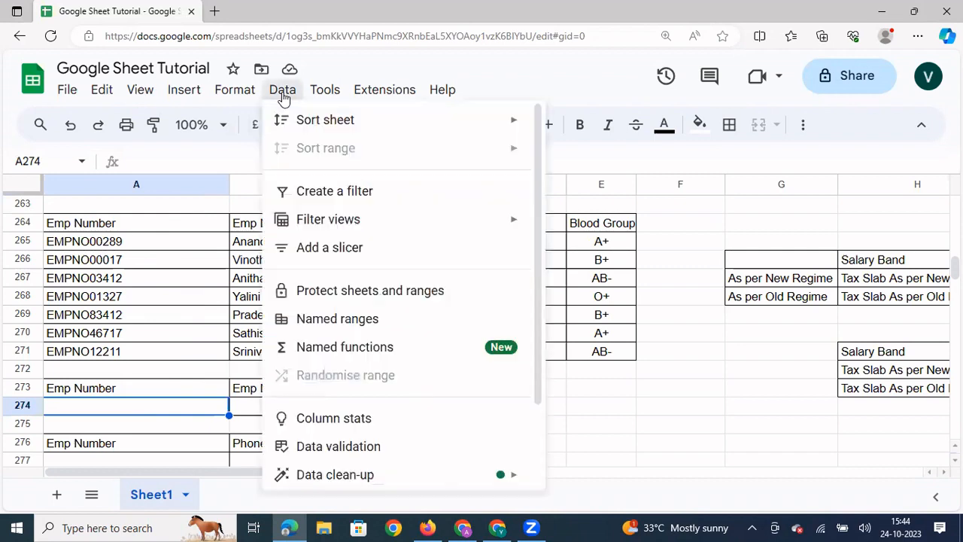
{"action": "left_click", "coordinate": [333, 448]}
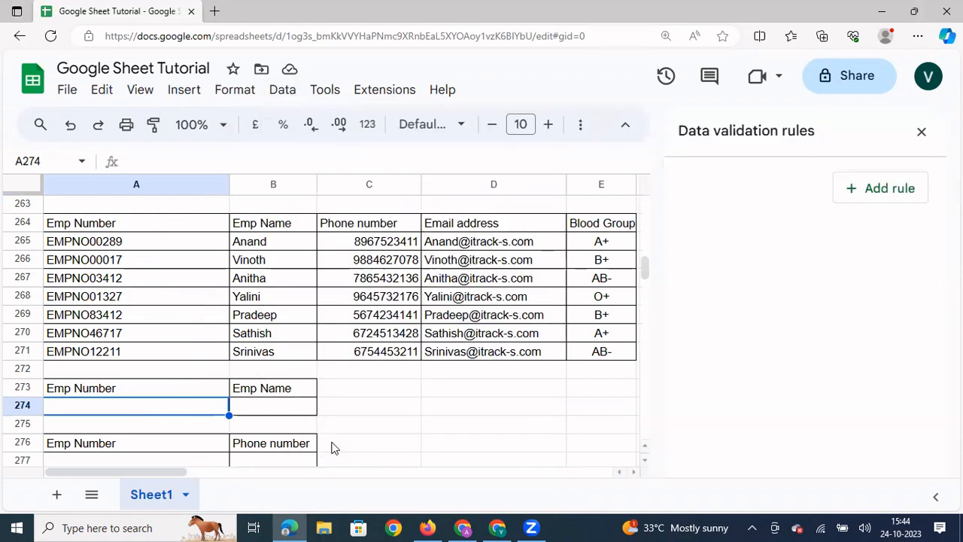
{"action": "left_click", "coordinate": [843, 190]}
{"action": "left_click", "coordinate": [895, 286]}
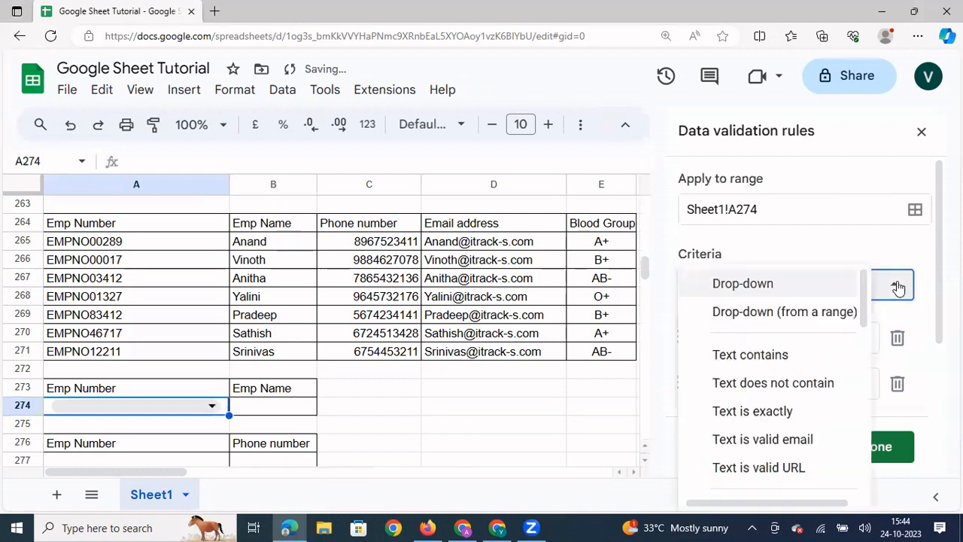
{"action": "left_click", "coordinate": [826, 321]}
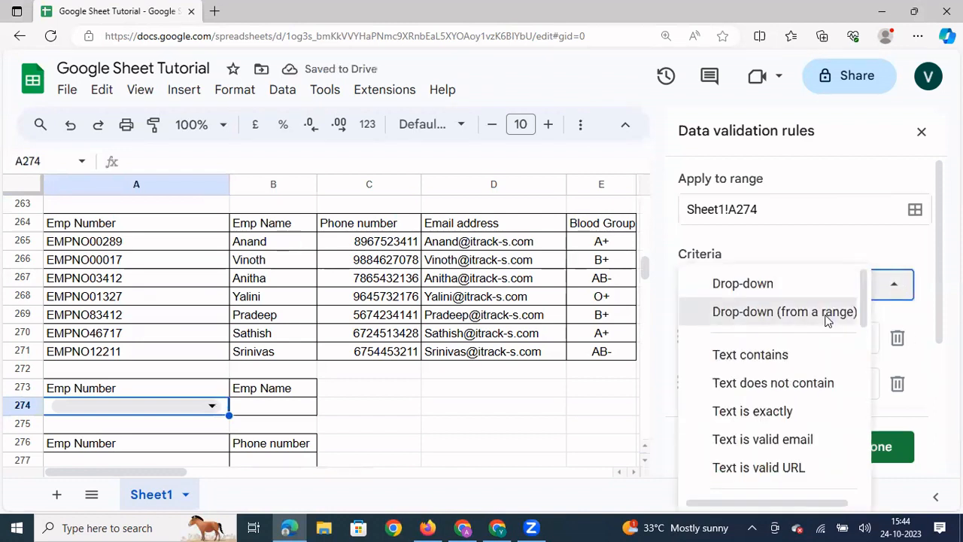
- Set the rule's source range to A265:A271, save the rule and check the options in A274's drop-down
{"action": "left_click_drag", "start_coordinate": [195, 246], "coordinate": [189, 351]}
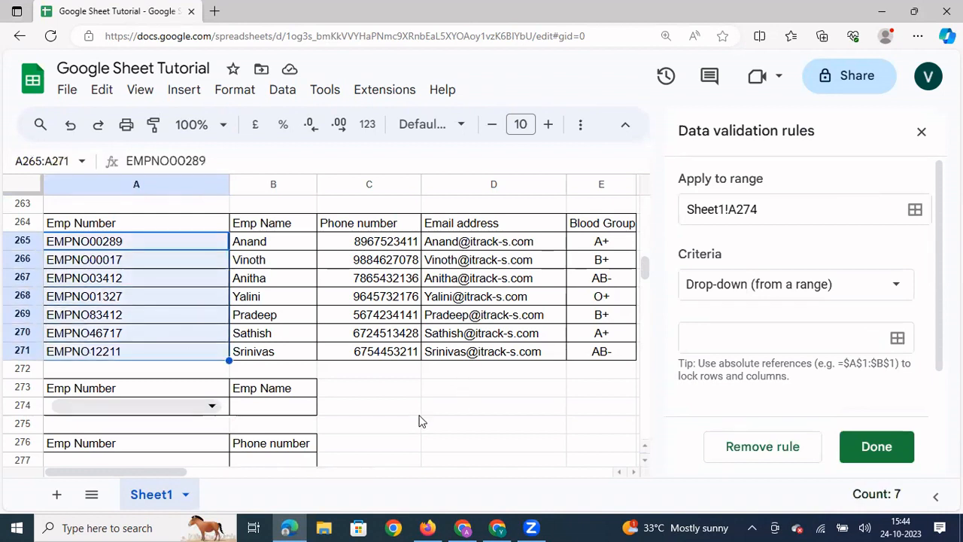
{"action": "left_click", "coordinate": [745, 336]}
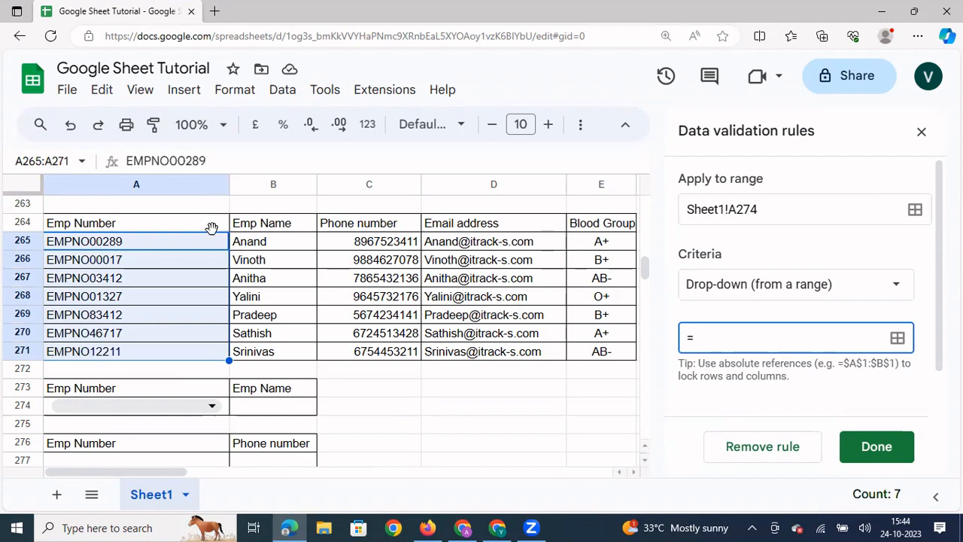
{"action": "left_click_drag", "start_coordinate": [205, 242], "coordinate": [202, 351]}
{"action": "left_click", "coordinate": [606, 339]}
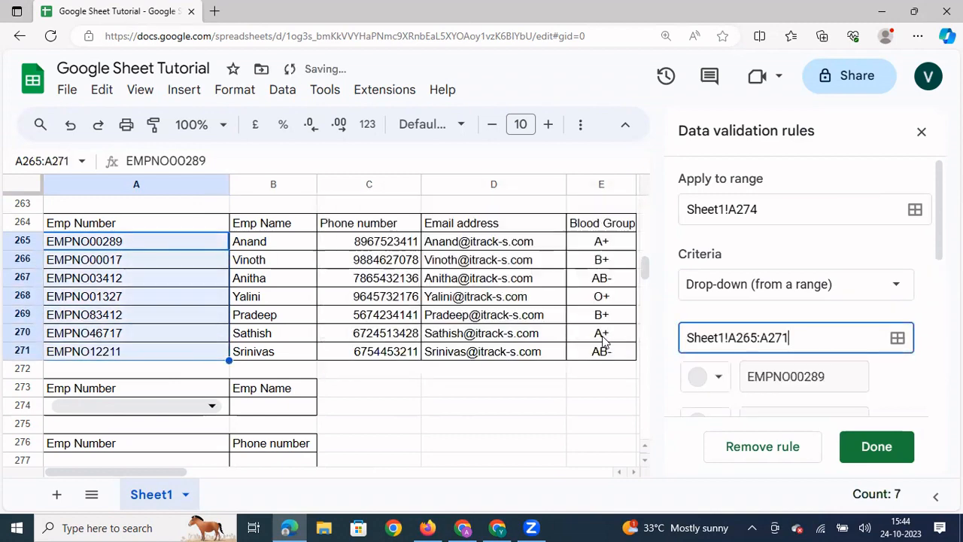
{"action": "left_click", "coordinate": [877, 447]}
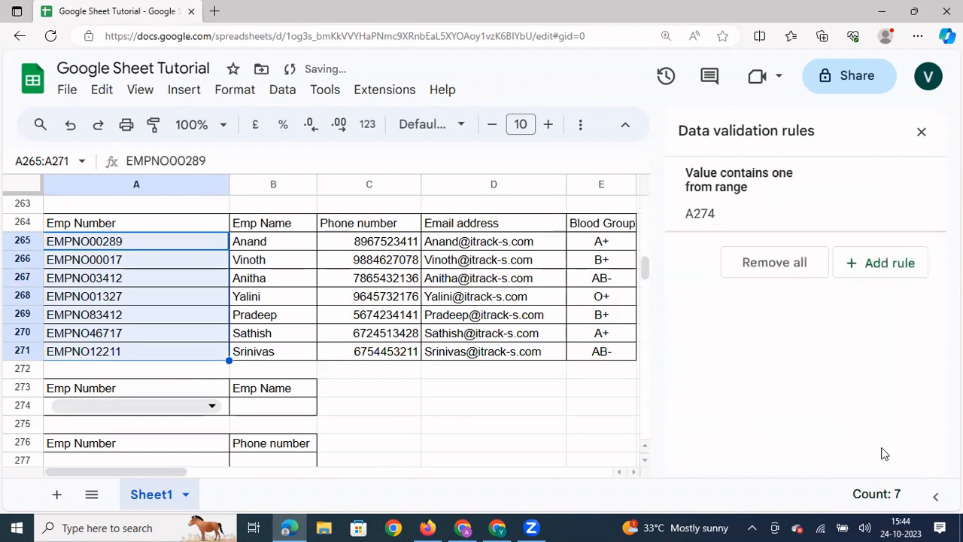
{"action": "left_click", "coordinate": [211, 407]}
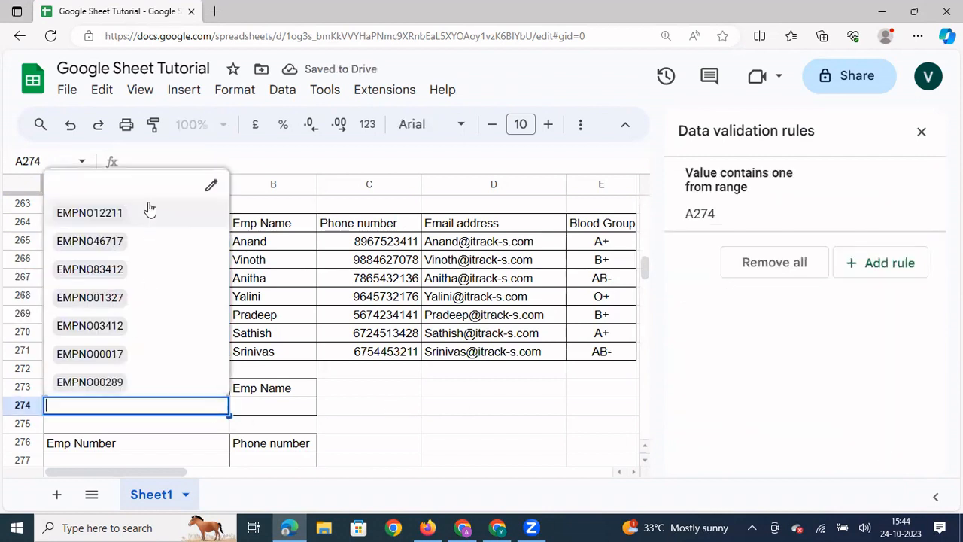
{"action": "left_click", "coordinate": [409, 406]}
- Copy the drop-down from A274 to the Emp Number cells A277 and A280
{"action": "key", "text": "Left"}
{"action": "key", "text": "Left"}
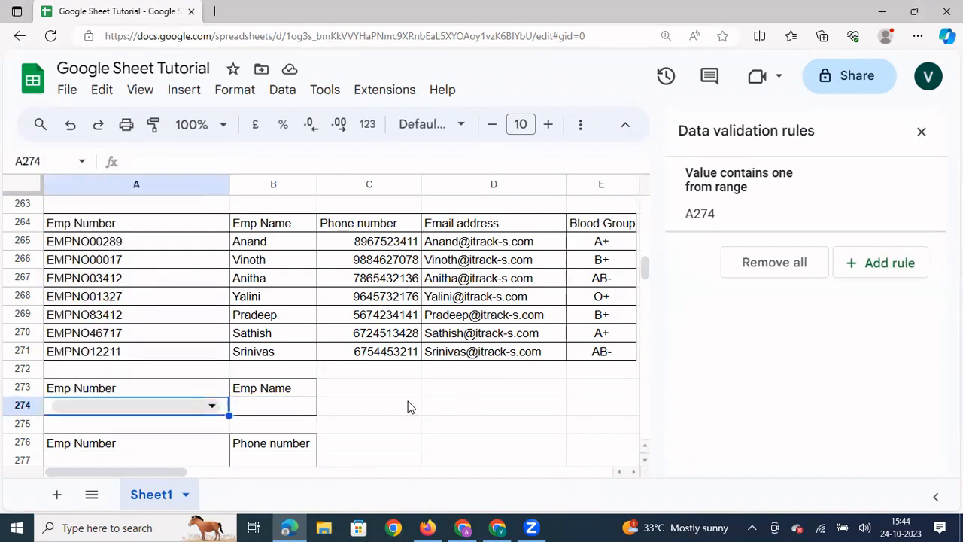
{"action": "key", "text": "Down"}
{"action": "key", "text": "Down"}
{"action": "key", "text": "Down"}
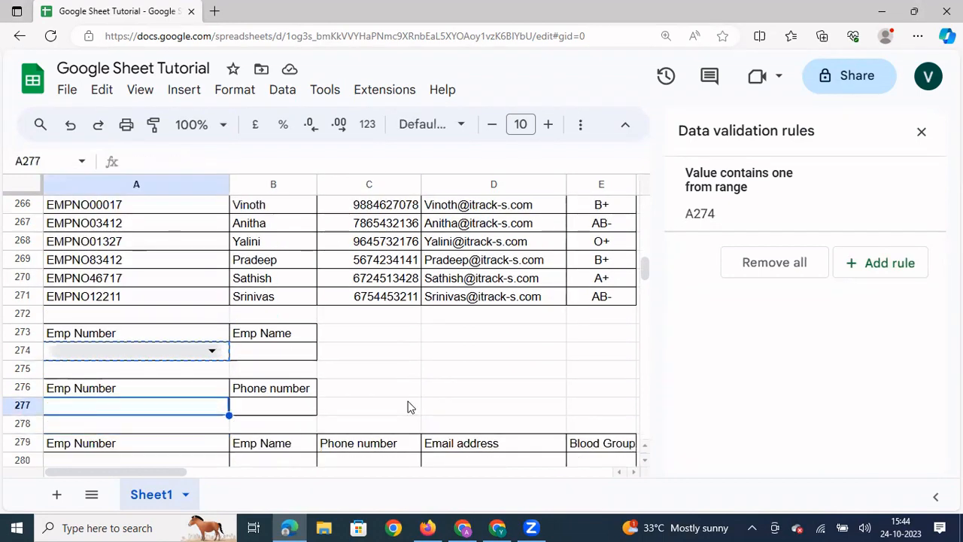
{"action": "key", "text": "ctrl+v"}
{"action": "key", "text": "Down"}
{"action": "key", "text": "Down"}
{"action": "key", "text": "Down"}
{"action": "key", "text": "Down"}
{"action": "key", "text": "Up"}
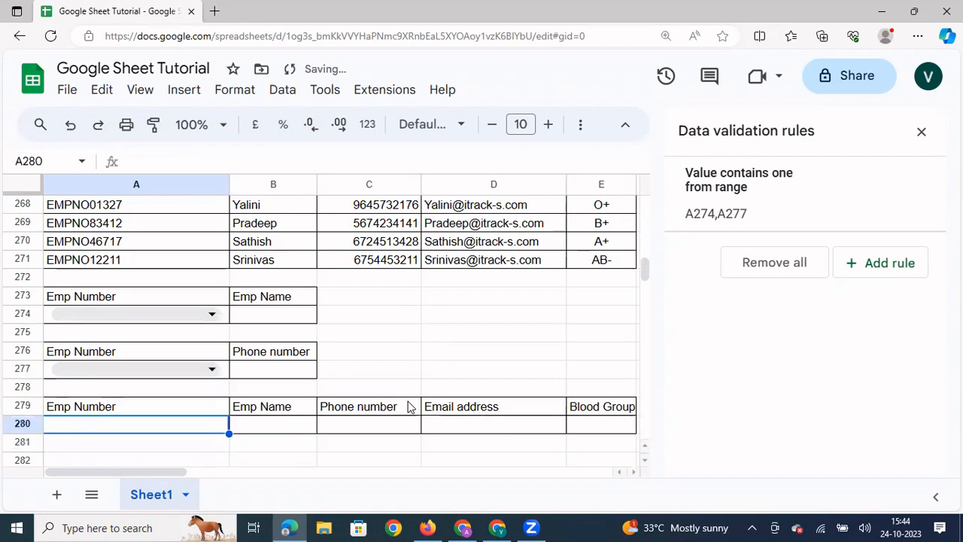
{"action": "key", "text": "ctrl+v"}
{"action": "key", "text": "Up"}
{"action": "key", "text": "Up"}
{"action": "key", "text": "Up"}
{"action": "key", "text": "Up"}
{"action": "key", "text": "Up"}
{"action": "key", "text": "Up"}
{"action": "key", "text": "Up"}
{"action": "key", "text": "Up"}
{"action": "key", "text": "Up"}
{"action": "key", "text": "Up"}
{"action": "key", "text": "Up"}
{"action": "key", "text": "Up"}
{"action": "key", "text": "Up"}
{"action": "key", "text": "Up"}
{"action": "key", "text": "Up"}
{"action": "key", "text": "Up"}
{"action": "key", "text": "Up"}
{"action": "key", "text": "Up"}
{"action": "key", "text": "Up"}
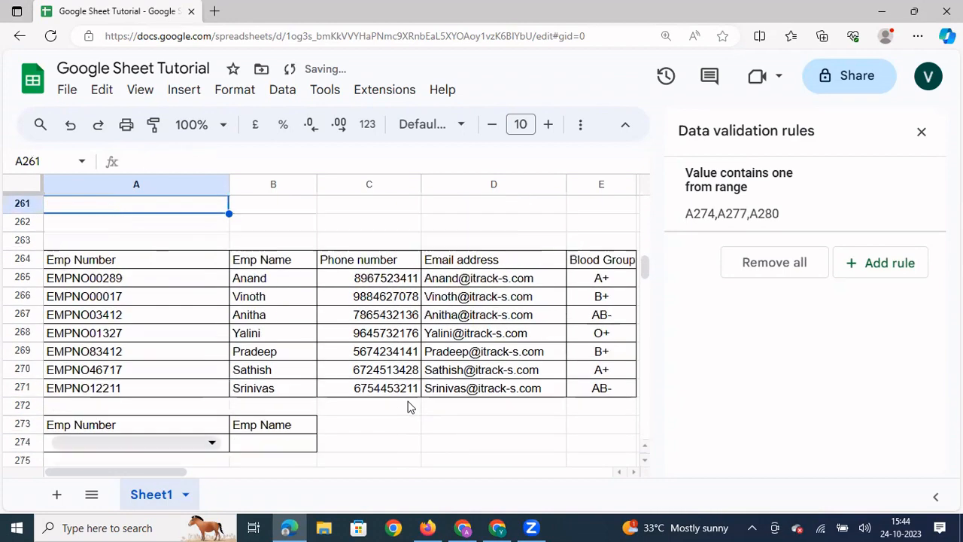
{"action": "key", "text": "Down"}
{"action": "key", "text": "Down"}
{"action": "key", "text": "Down"}
{"action": "key", "text": "Down"}
{"action": "key", "text": "Down"}
{"action": "key", "text": "Down"}
{"action": "key", "text": "Down"}
{"action": "key", "text": "Down"}
{"action": "key", "text": "Down"}
{"action": "key", "text": "Down"}
{"action": "key", "text": "Down"}
{"action": "key", "text": "Down"}
{"action": "key", "text": "Down"}
{"action": "key", "text": "Down"}
{"action": "key", "text": "Down"}
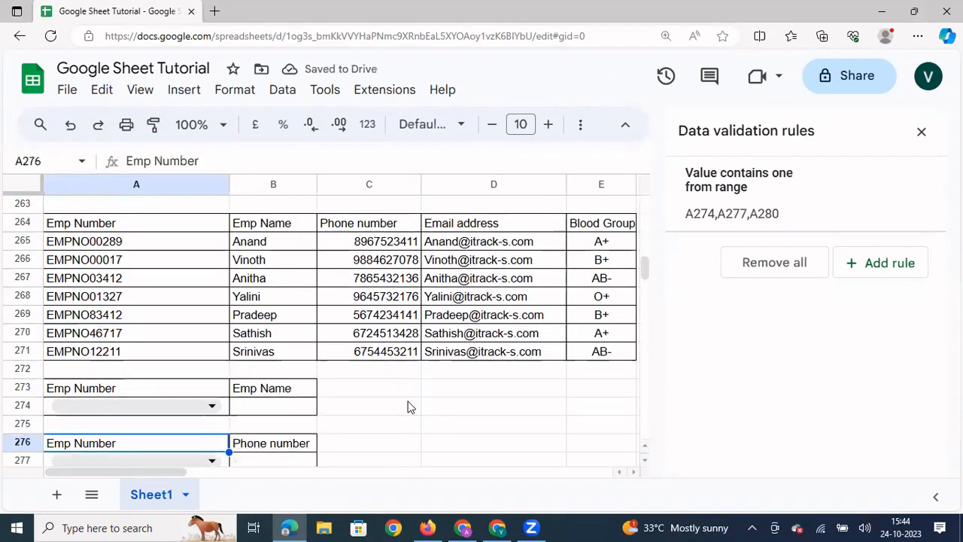
- Choose the employee number listed in row 268 from the drop-down in A274
{"action": "key", "text": "Up"}
{"action": "key", "text": "Right"}
{"action": "key", "text": "Up"}
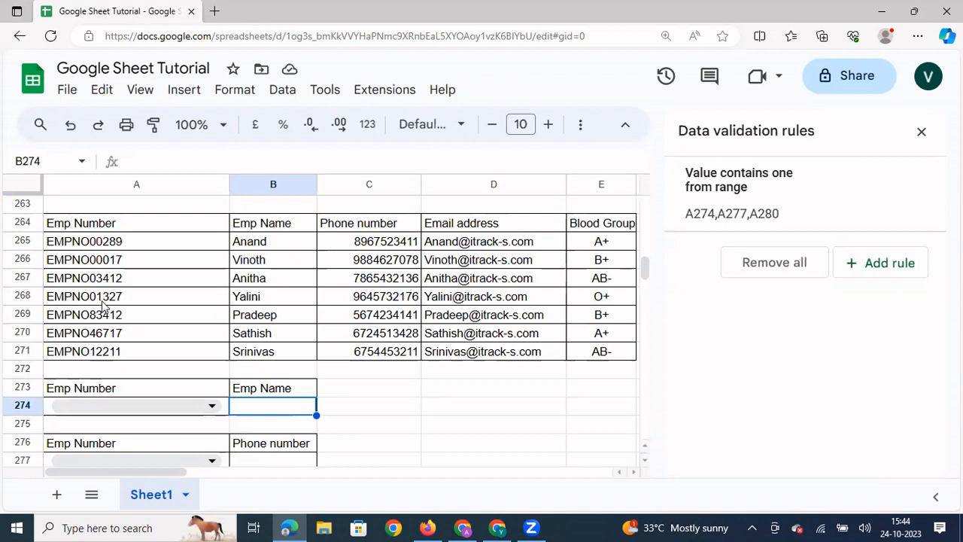
{"action": "left_click", "coordinate": [211, 406]}
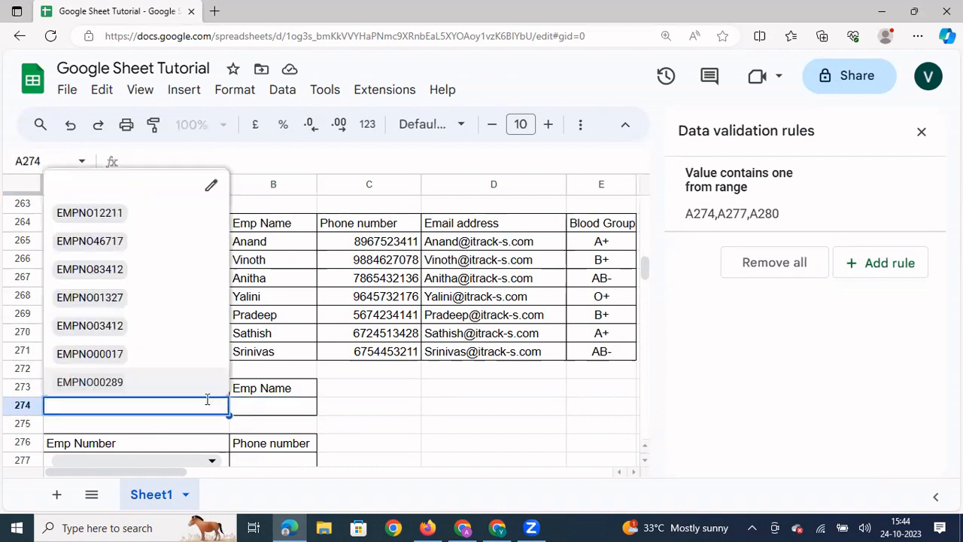
{"action": "left_click", "coordinate": [165, 298]}
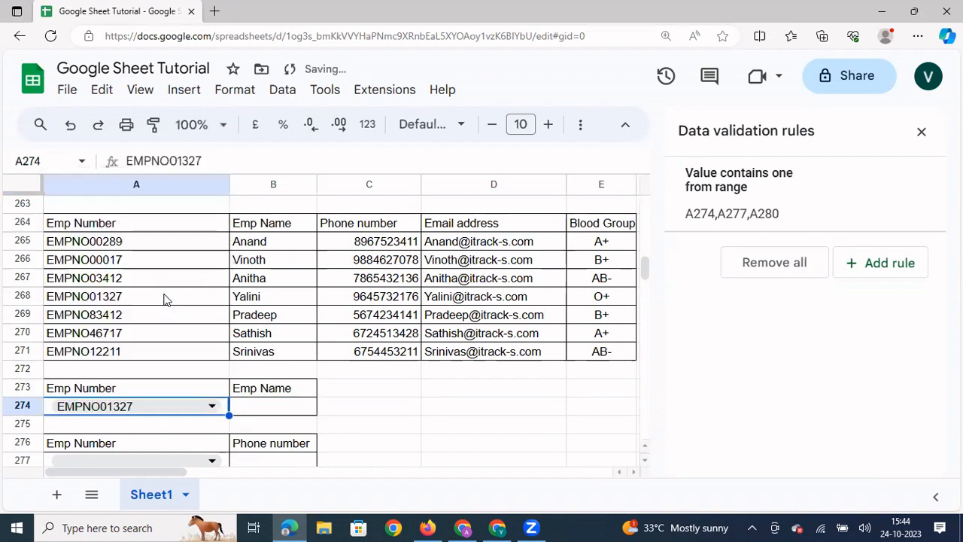
- Enter the formula =lookup(A274,A265:A271,B265:B271) in the Emp Name cell B274
{"action": "left_click", "coordinate": [264, 410]}
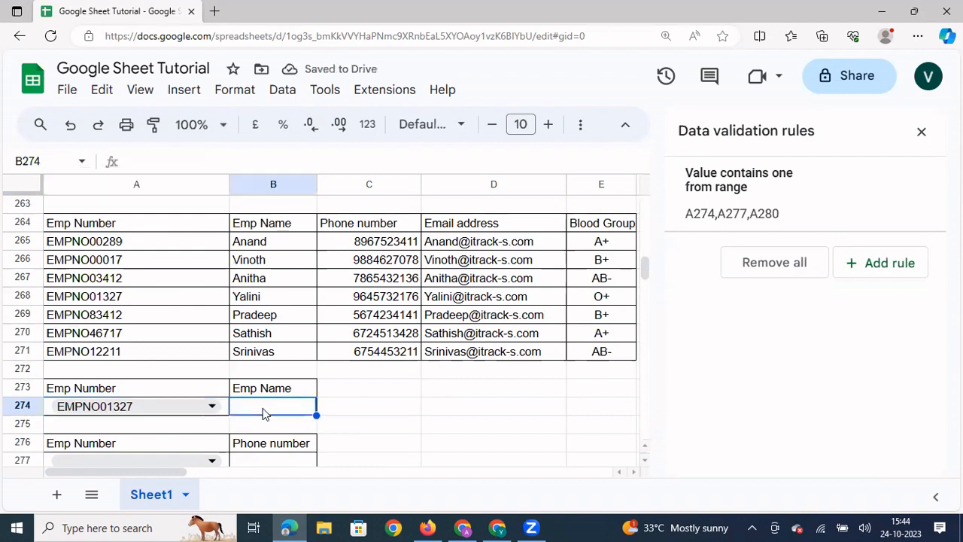
{"action": "type", "text": "=l"}
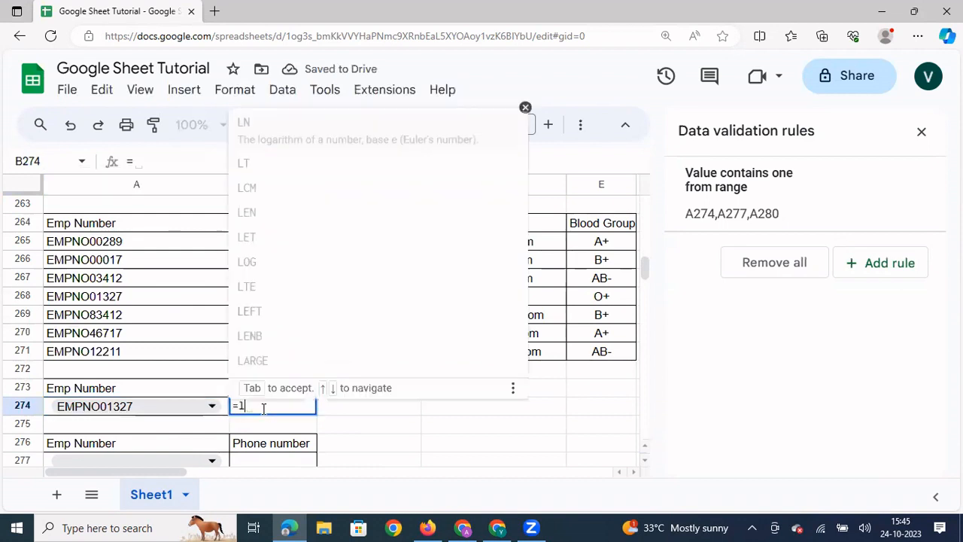
{"action": "type", "text": "ookup("}
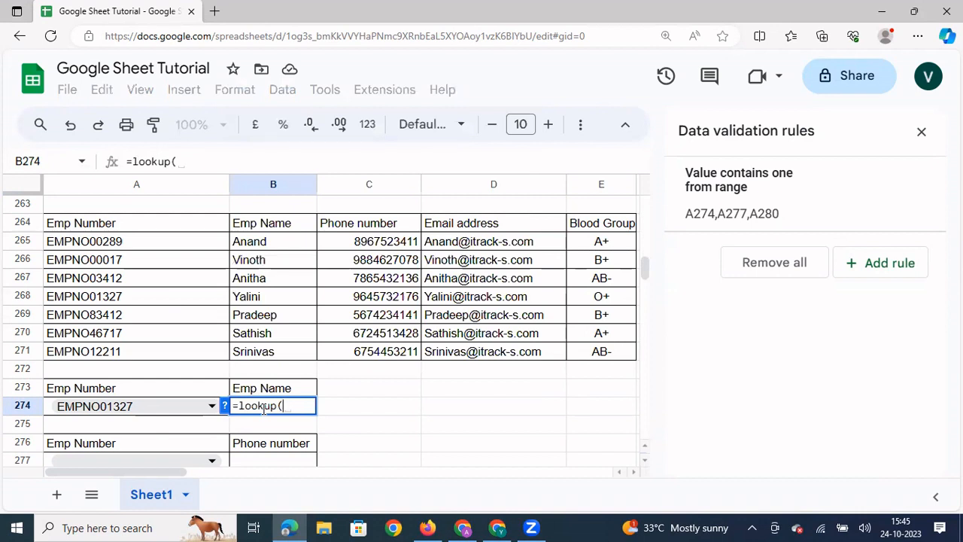
{"action": "left_click", "coordinate": [162, 409]}
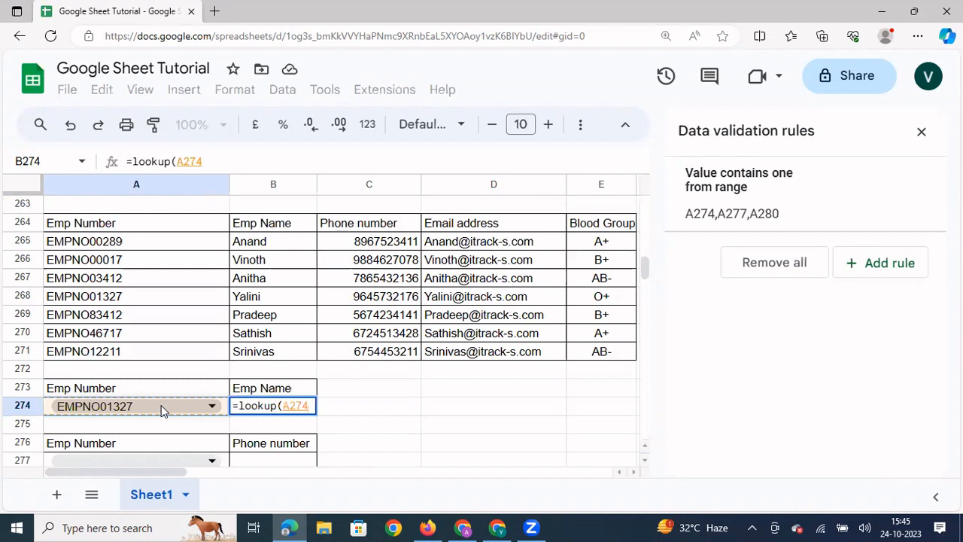
{"action": "left_click", "coordinate": [221, 161]}
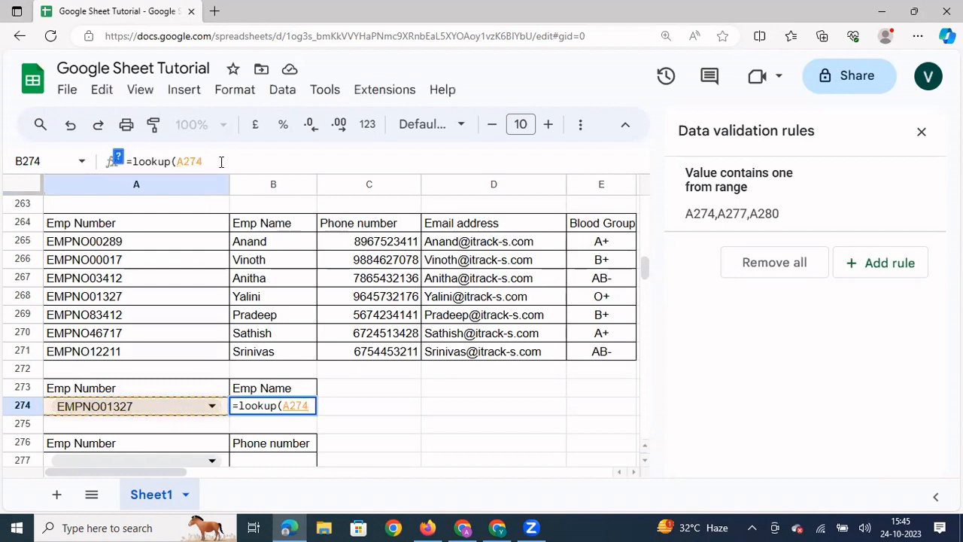
{"action": "type", "text": ","}
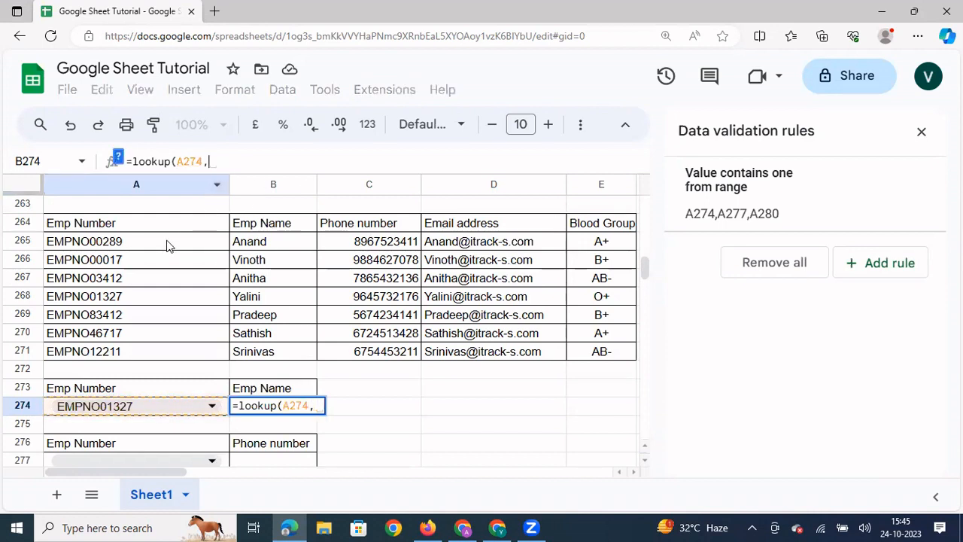
{"action": "left_click_drag", "start_coordinate": [168, 245], "coordinate": [169, 357]}
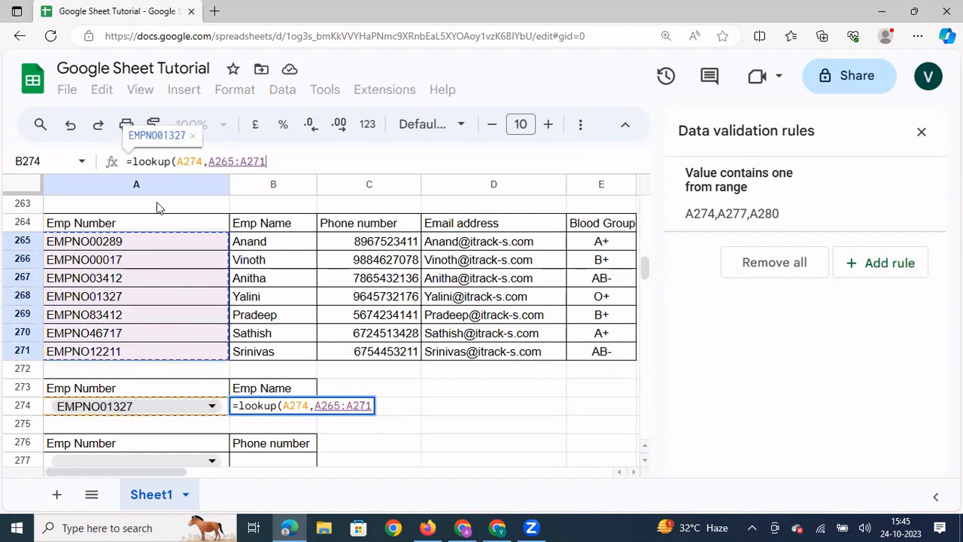
{"action": "type", "text": ","}
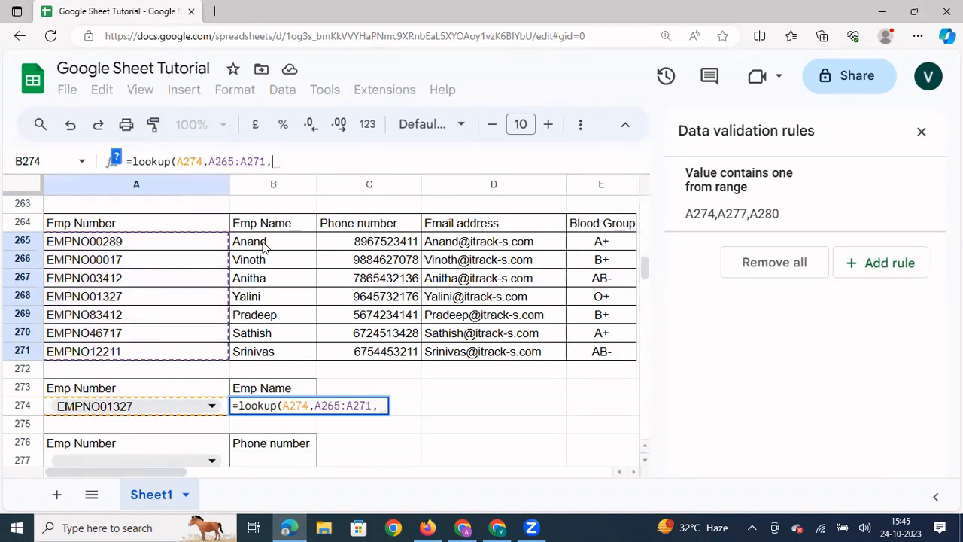
{"action": "left_click_drag", "start_coordinate": [262, 246], "coordinate": [275, 359]}
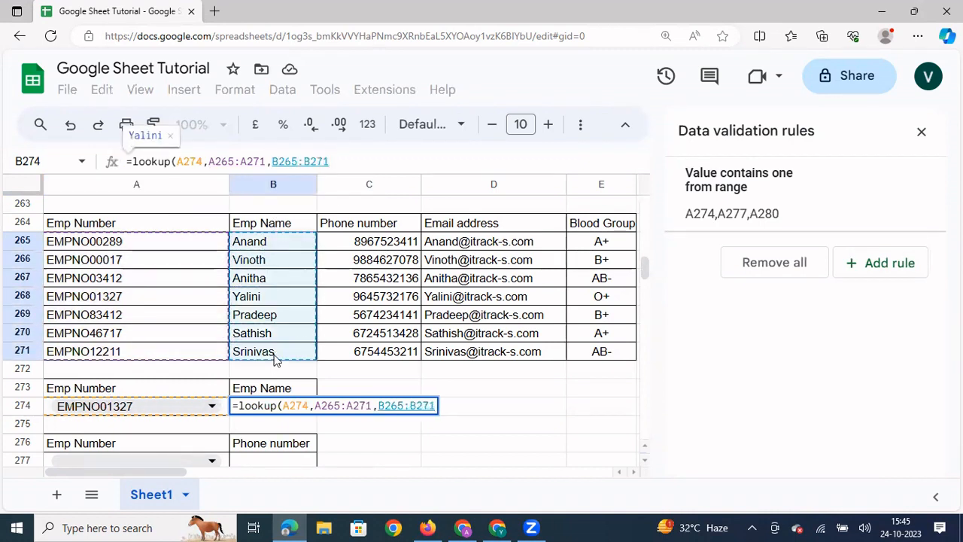
{"action": "type", "text": ")"}
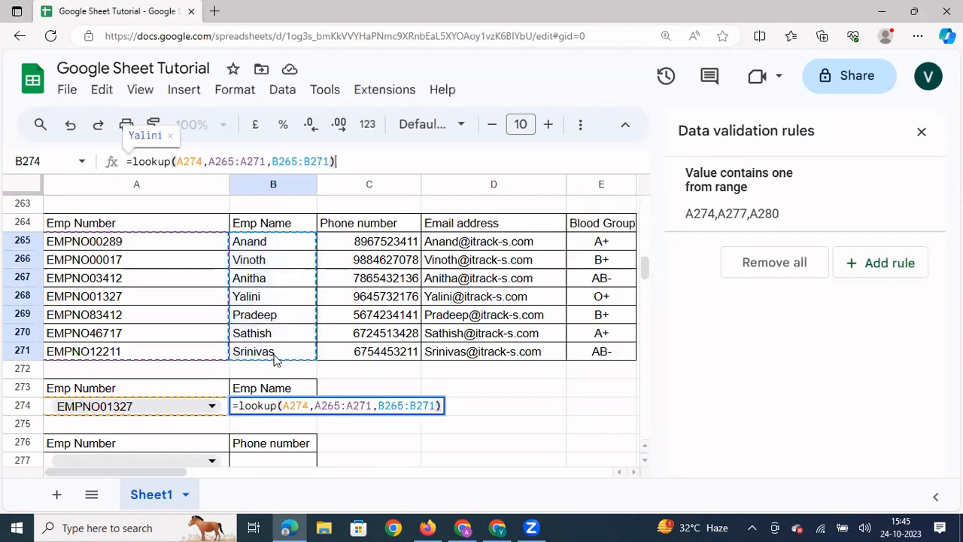
{"action": "key", "text": "Return"}
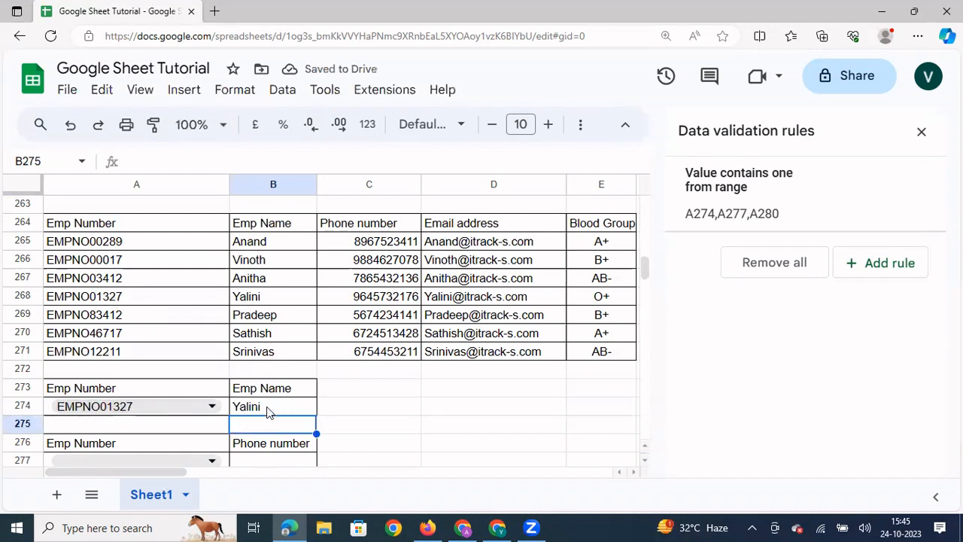
- Test the lookup by choosing the employee number listed in row 266 from the drop-down in A274
{"action": "left_click", "coordinate": [213, 409]}
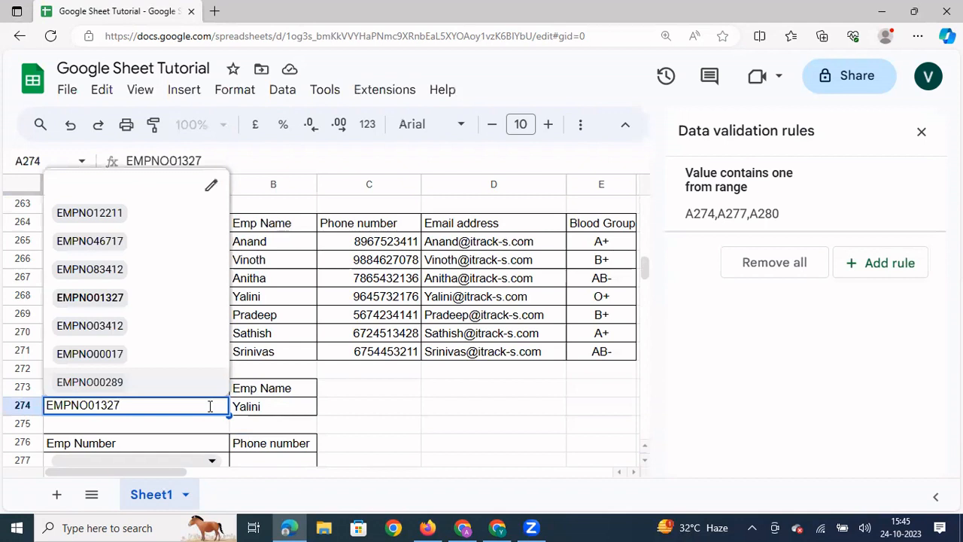
{"action": "left_click", "coordinate": [137, 355]}
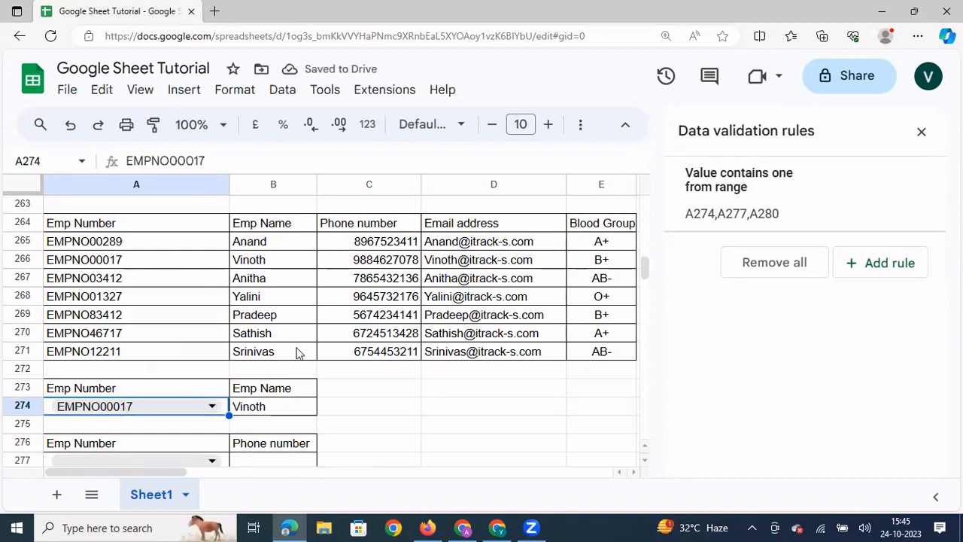
{"action": "left_click", "coordinate": [346, 441]}
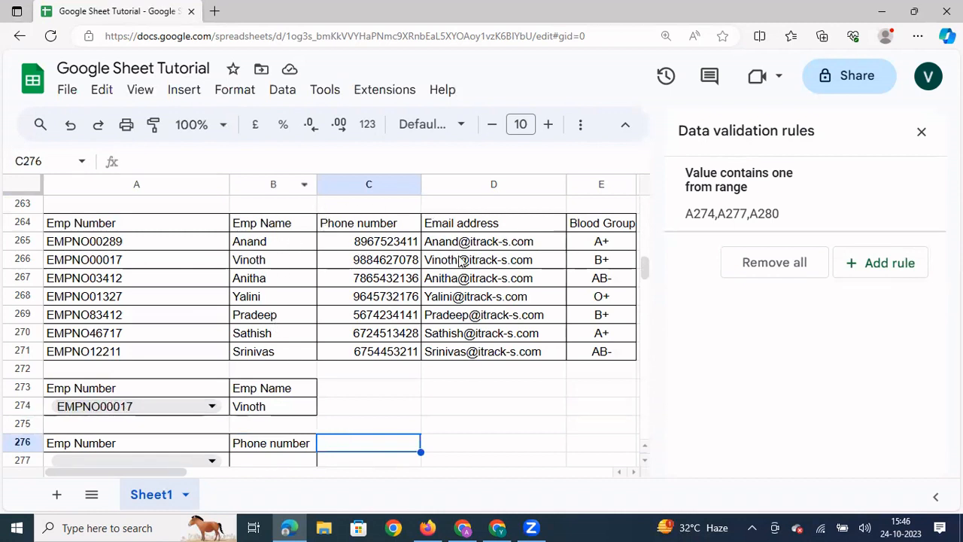
{"action": "key", "text": "Down"}
{"action": "key", "text": "Down"}
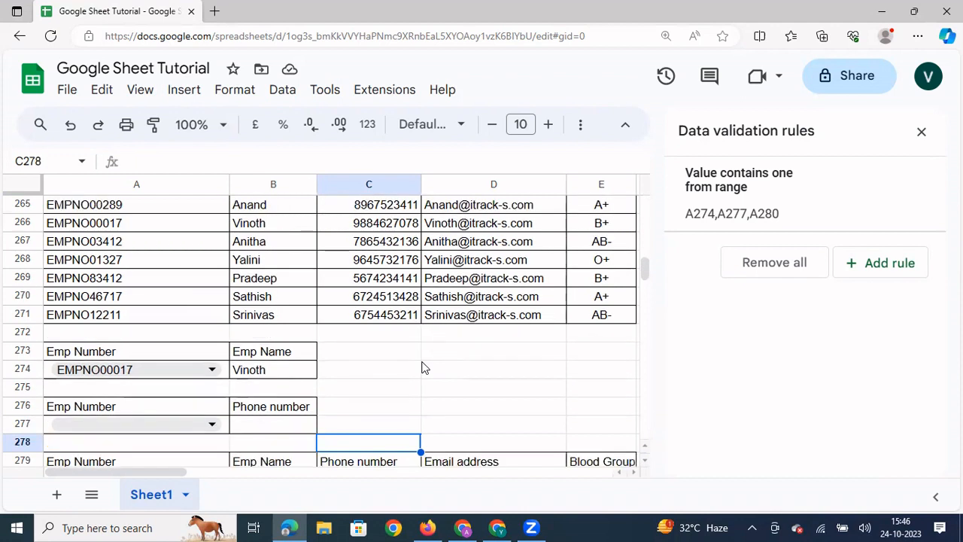
- Enter the formula =lookup(A277,A265:A271,C265:C271) in the Phone number cell B277
{"action": "key", "text": "Up"}
{"action": "key", "text": "Left"}
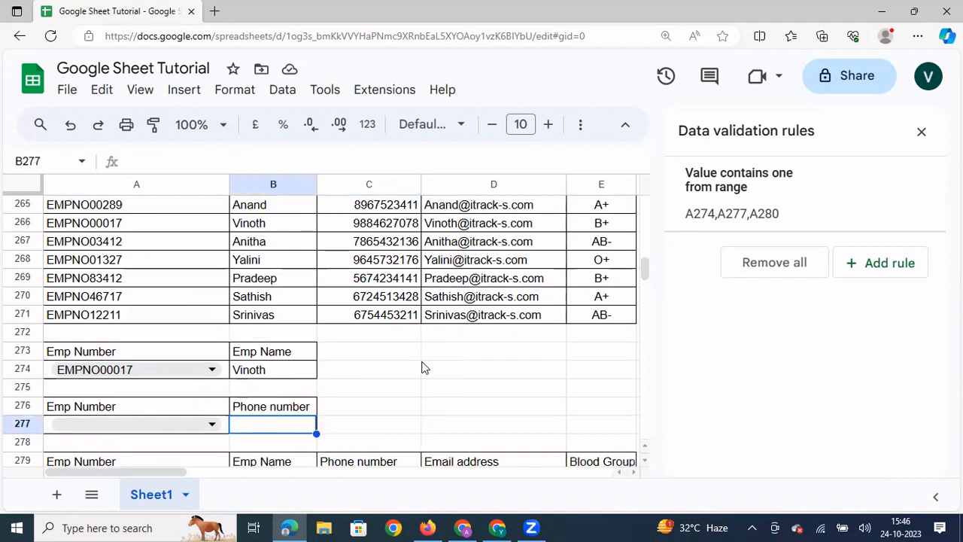
{"action": "type", "text": "="}
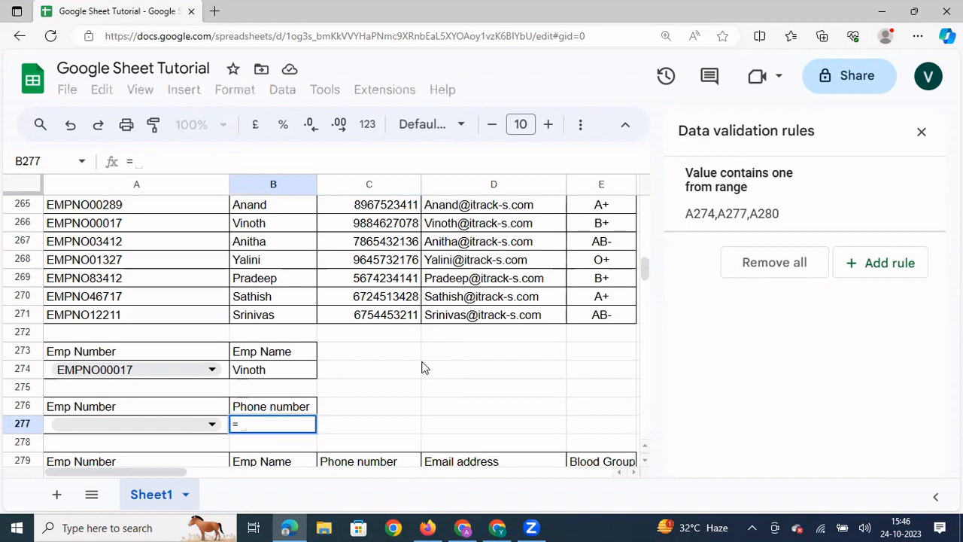
{"action": "type", "text": "lookup("}
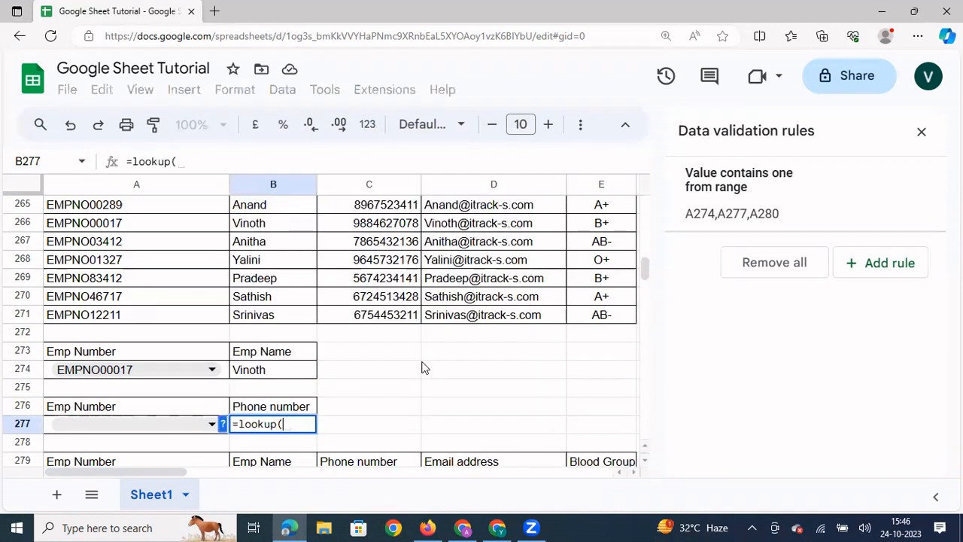
{"action": "key", "text": "Left"}
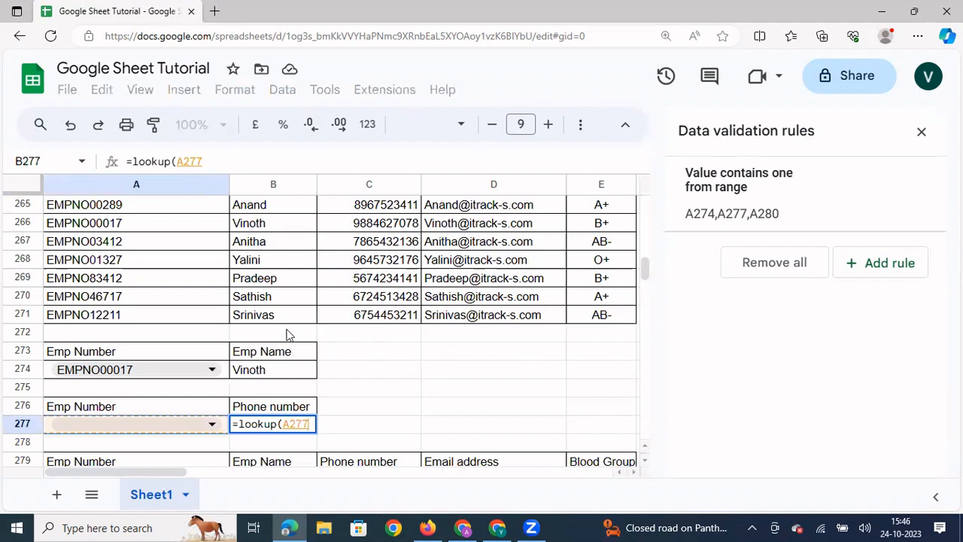
{"action": "type", "text": ","}
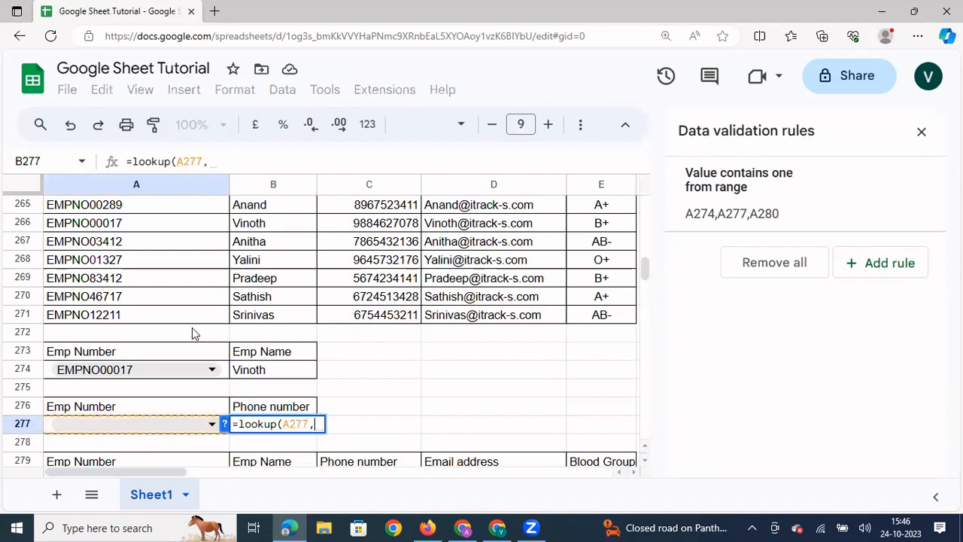
{"action": "left_click", "coordinate": [184, 316]}
{"action": "left_click_drag", "start_coordinate": [184, 316], "coordinate": [170, 197]}
{"action": "left_click_drag", "start_coordinate": [164, 258], "coordinate": [164, 250]}
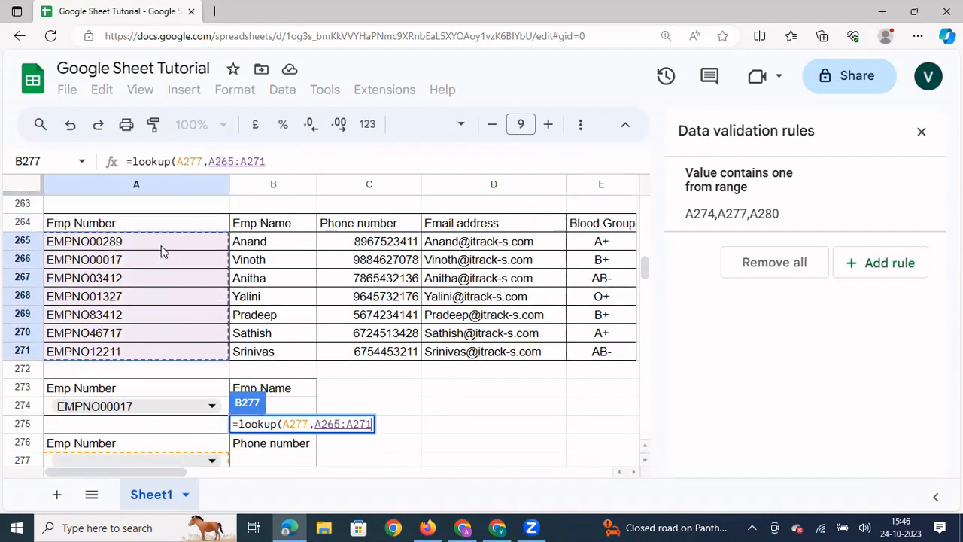
{"action": "type", "text": ","}
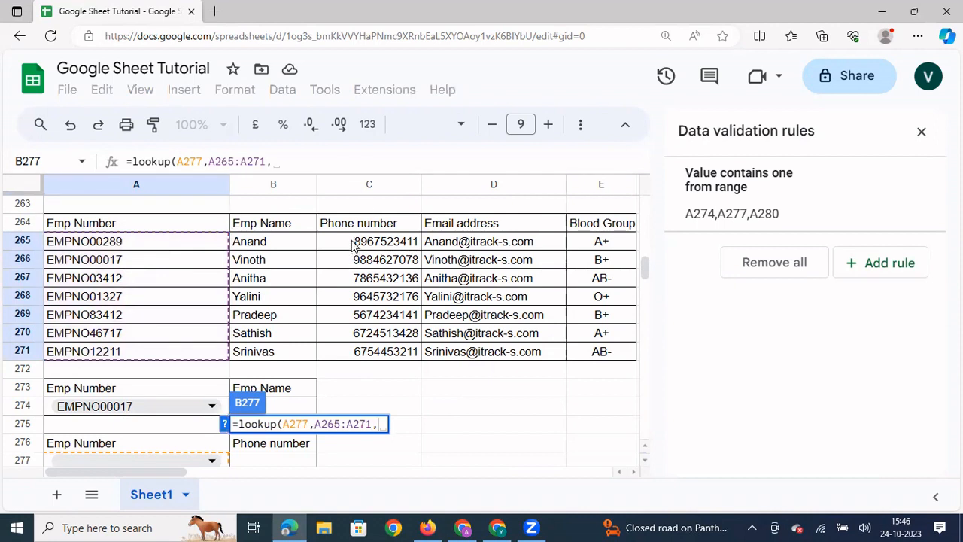
{"action": "left_click_drag", "start_coordinate": [353, 245], "coordinate": [352, 359]}
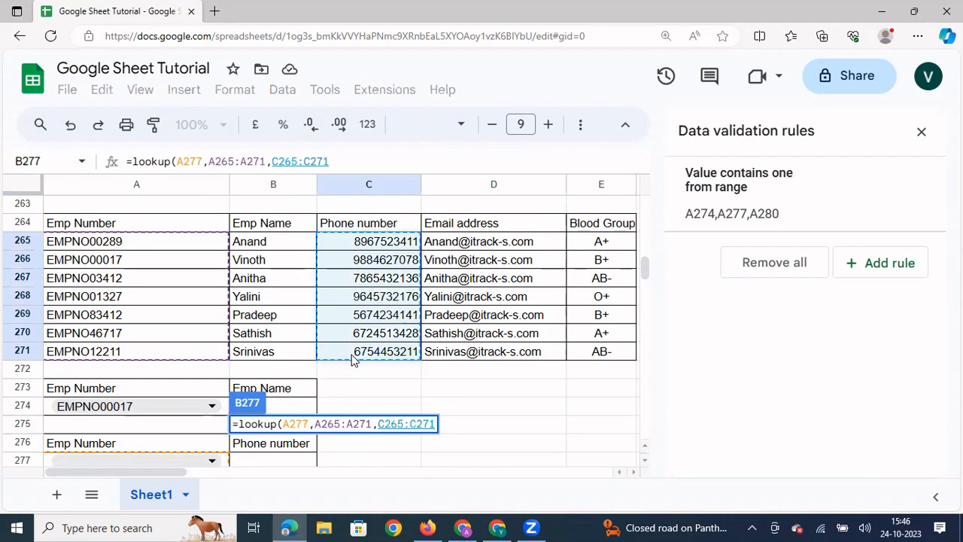
{"action": "type", "text": ")"}
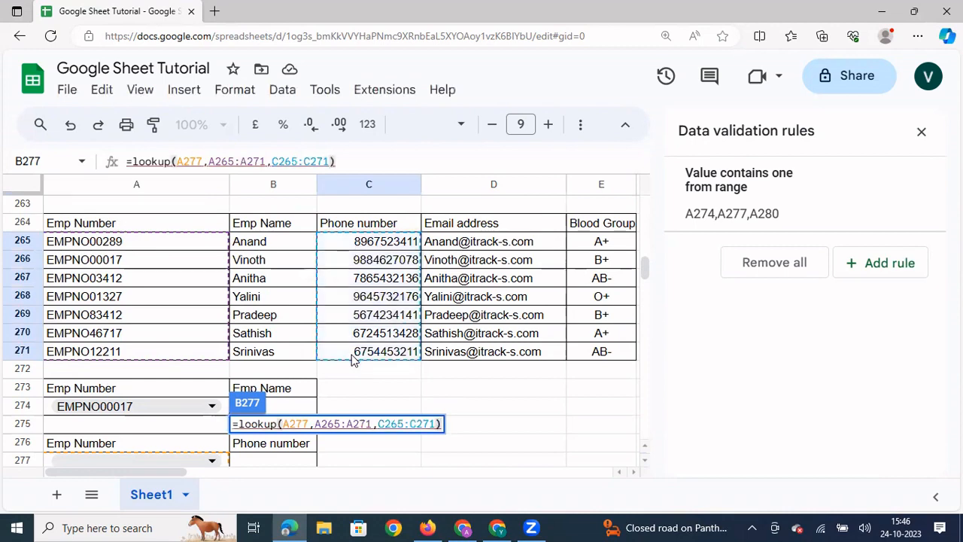
{"action": "key", "text": "Return"}
{"action": "key", "text": "Up"}
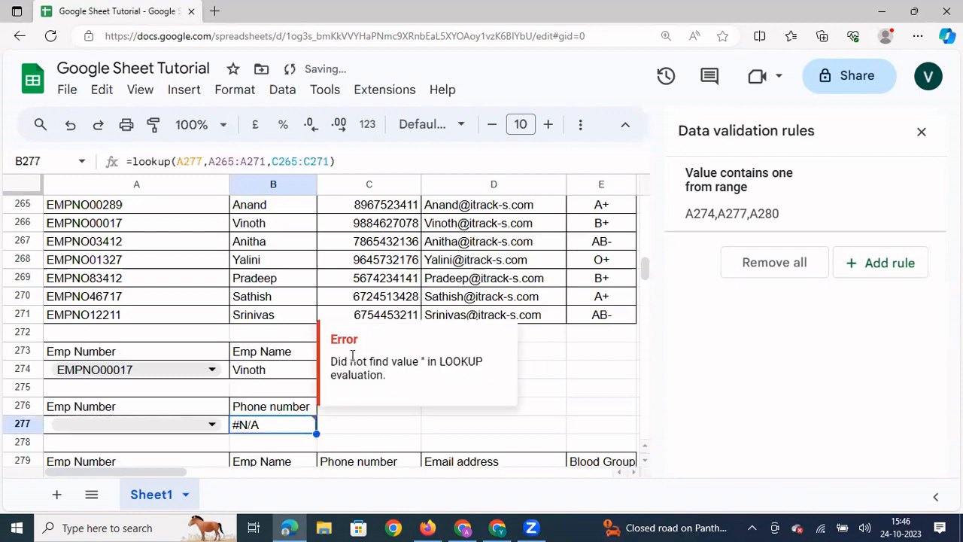
- Test the phone number lookup by choosing the employee number listed in row 266 and then the one in row 268 in A277
{"action": "left_click", "coordinate": [214, 426]}
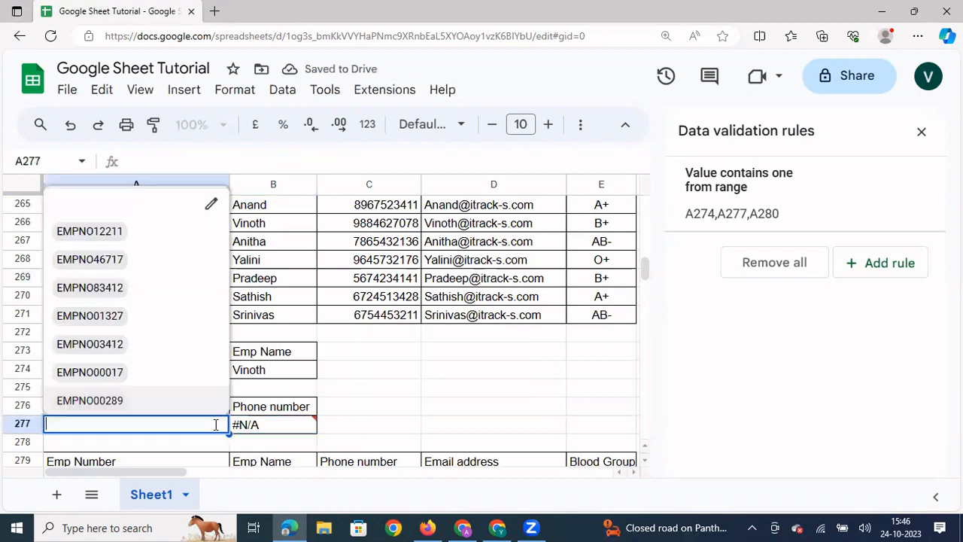
{"action": "left_click", "coordinate": [131, 374]}
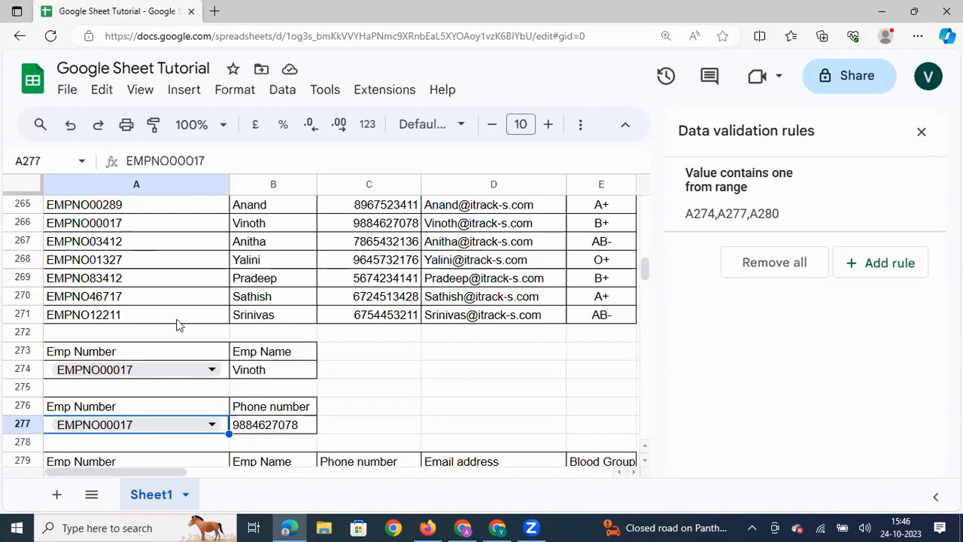
{"action": "left_click", "coordinate": [211, 423]}
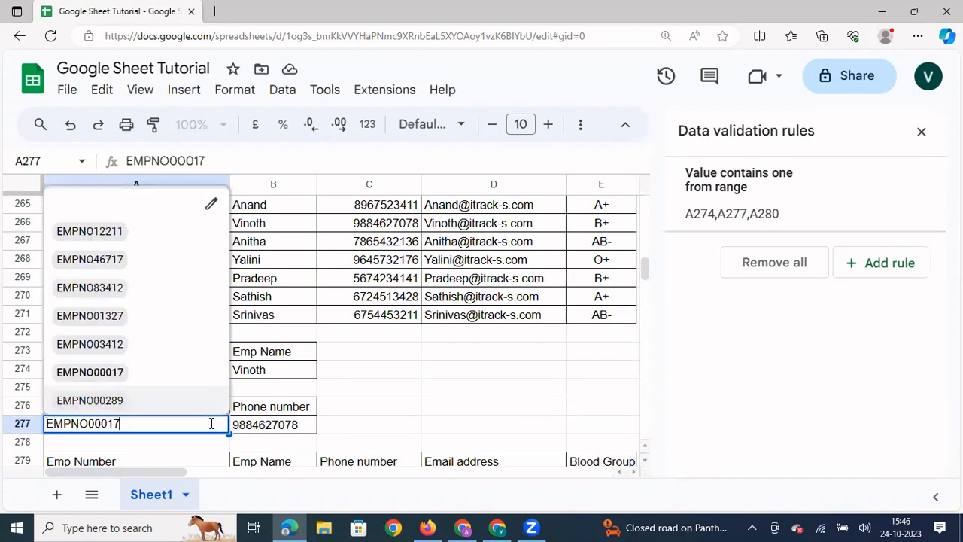
{"action": "left_click", "coordinate": [150, 320]}
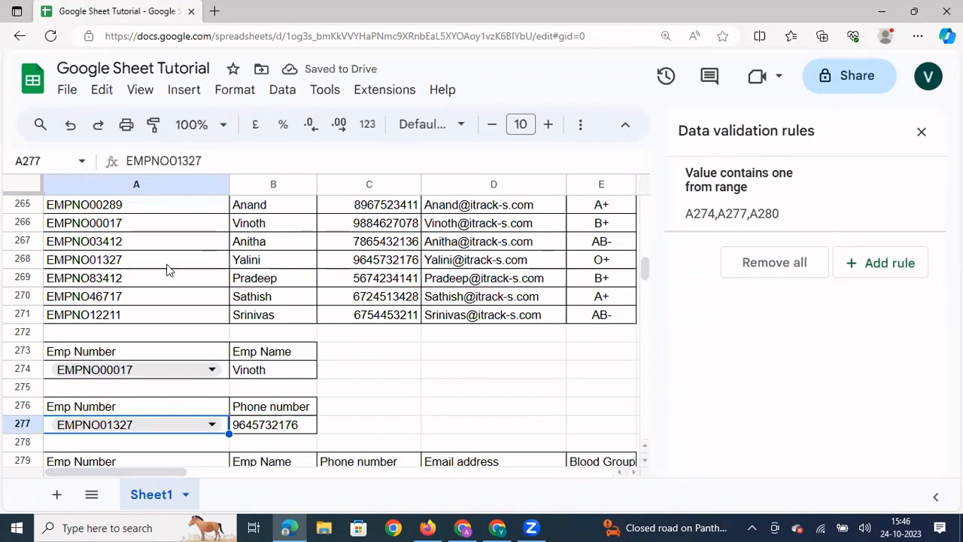
- Write the formula =lookup(A280,A265:A271,B265:B271) in the Emp Name cell B280
{"action": "left_click", "coordinate": [371, 387]}
{"action": "key", "text": "Down"}
{"action": "key", "text": "Down"}
{"action": "key", "text": "Down"}
{"action": "key", "text": "Down"}
{"action": "key", "text": "Down"}
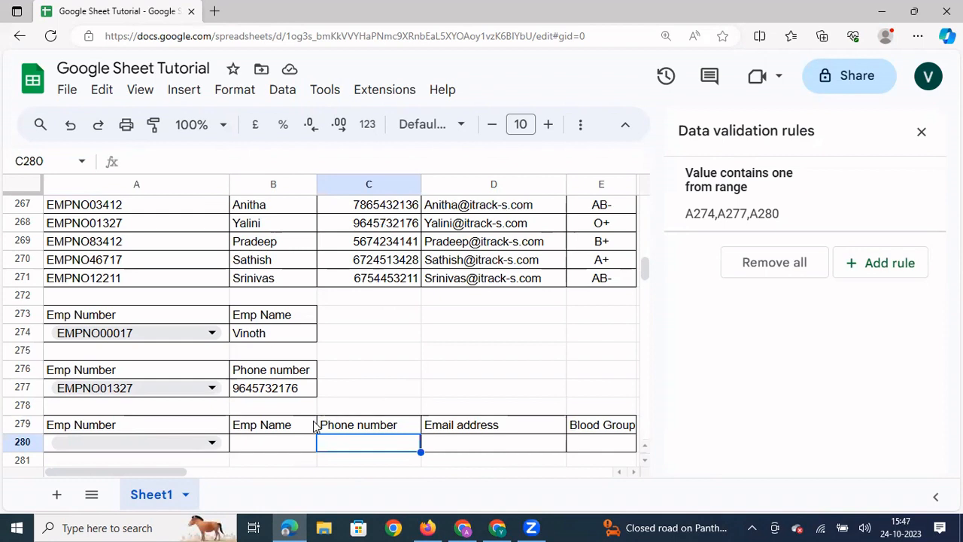
{"action": "left_click", "coordinate": [285, 449]}
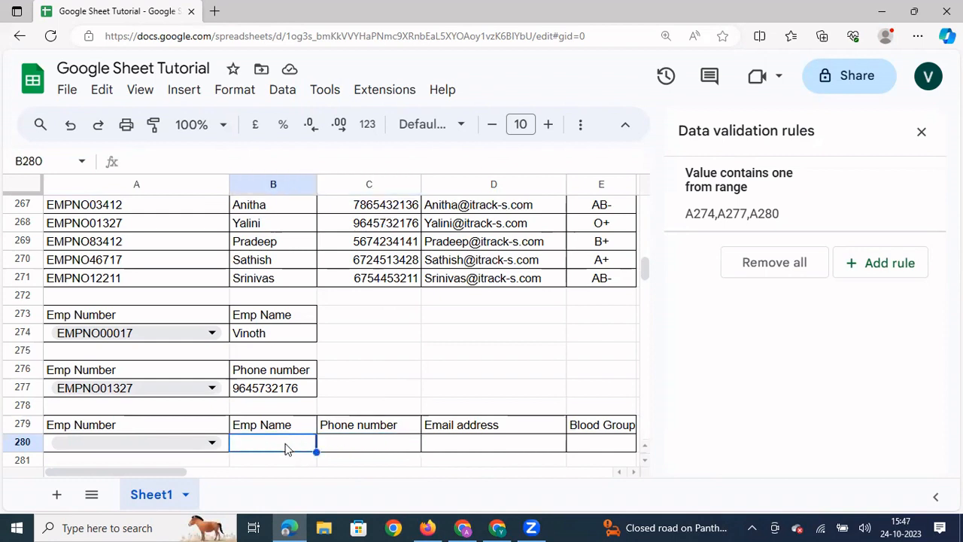
{"action": "type", "text": "="}
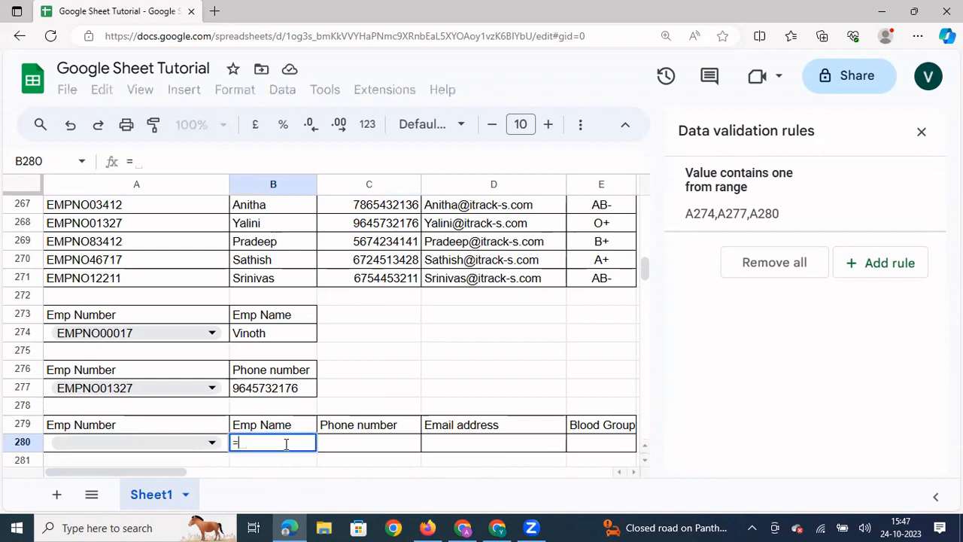
{"action": "type", "text": "look"}
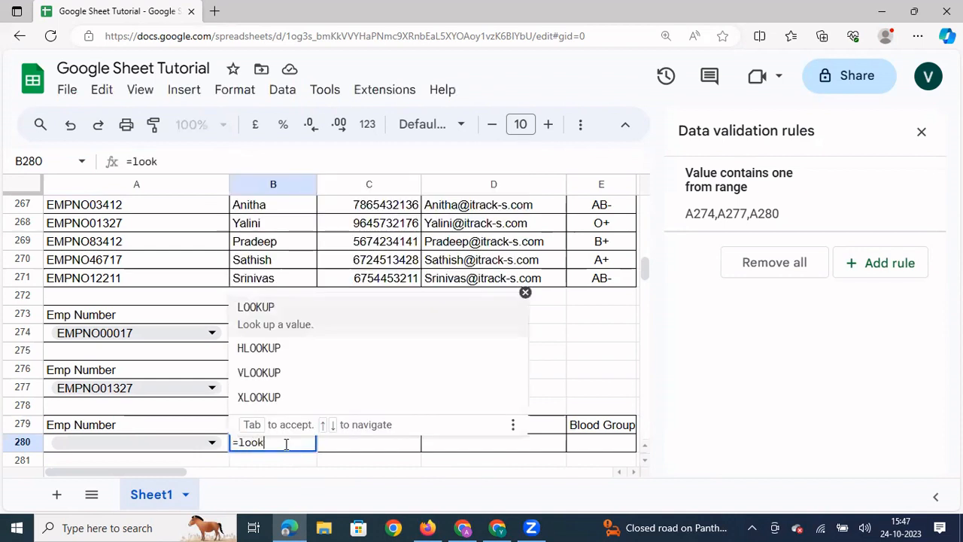
{"action": "type", "text": "up("}
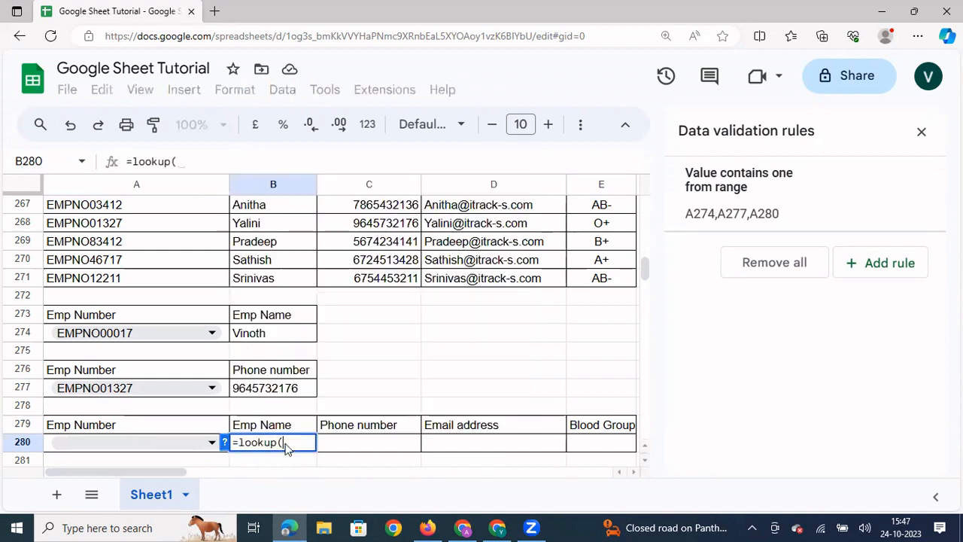
{"action": "left_click", "coordinate": [166, 449]}
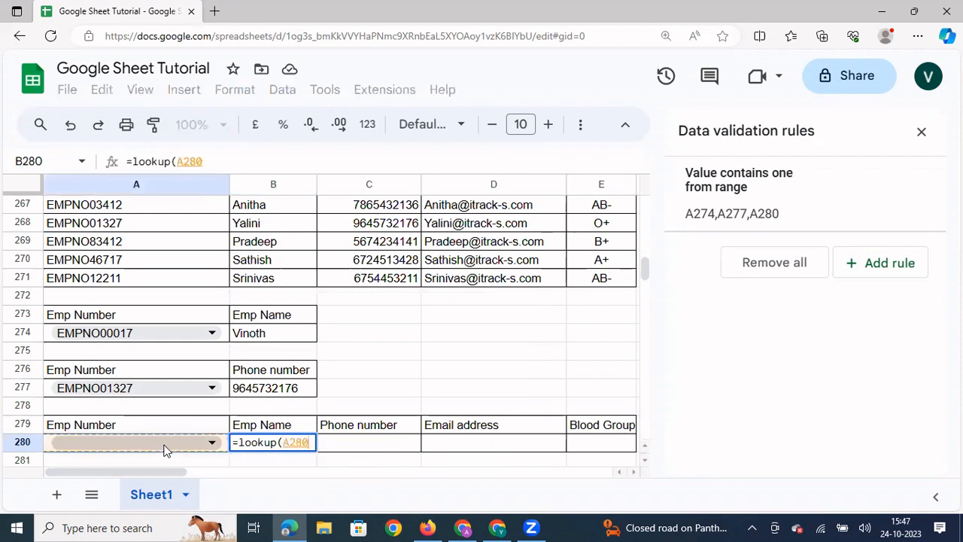
{"action": "type", "text": ","}
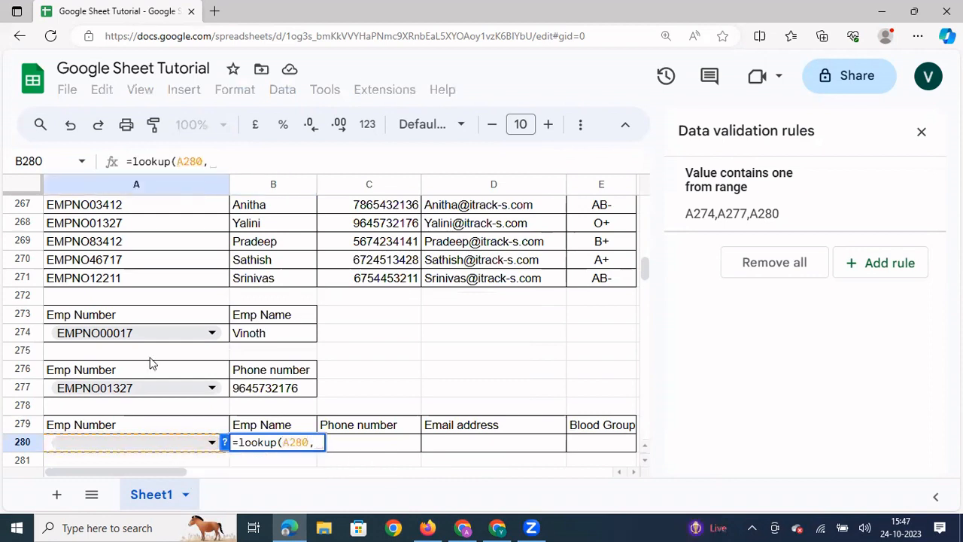
{"action": "left_click_drag", "start_coordinate": [100, 279], "coordinate": [99, 248]}
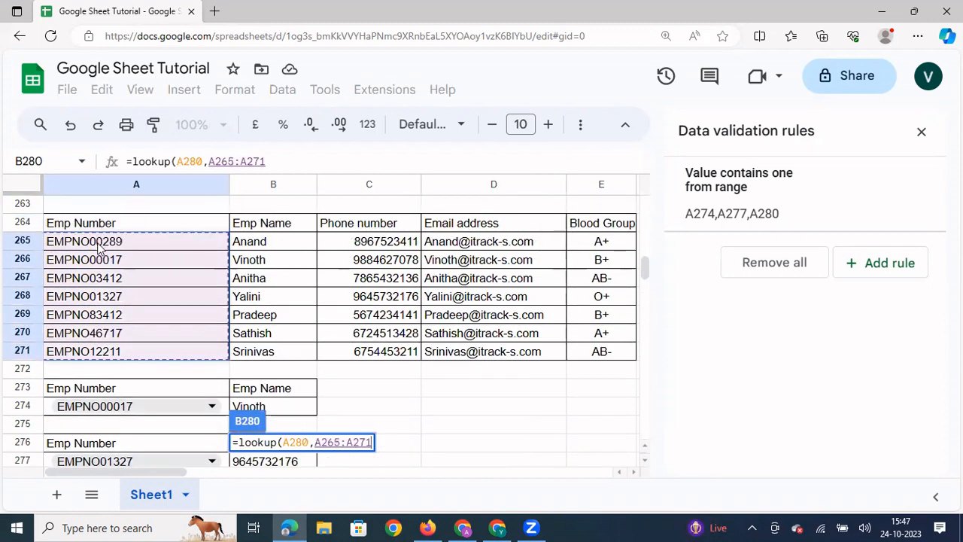
{"action": "type", "text": ","}
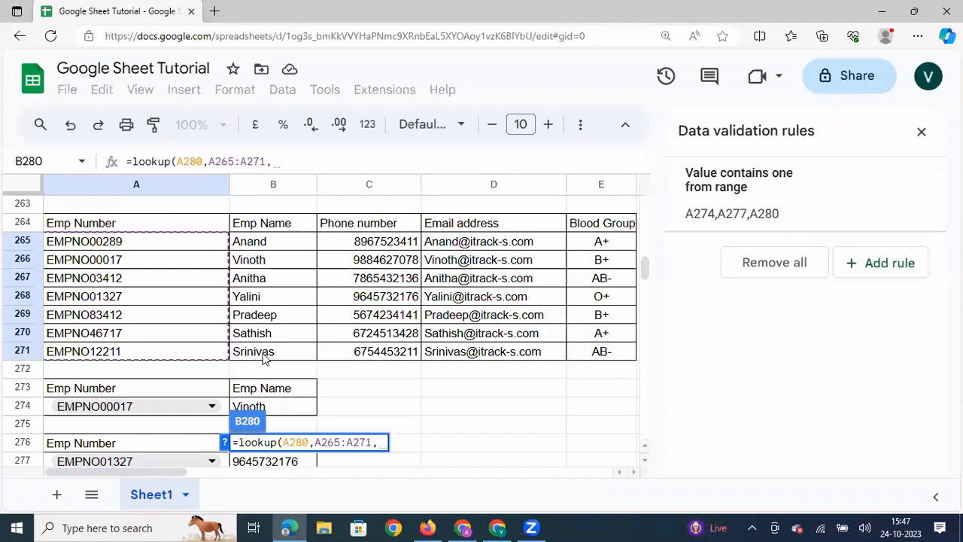
{"action": "left_click_drag", "start_coordinate": [263, 358], "coordinate": [263, 245]}
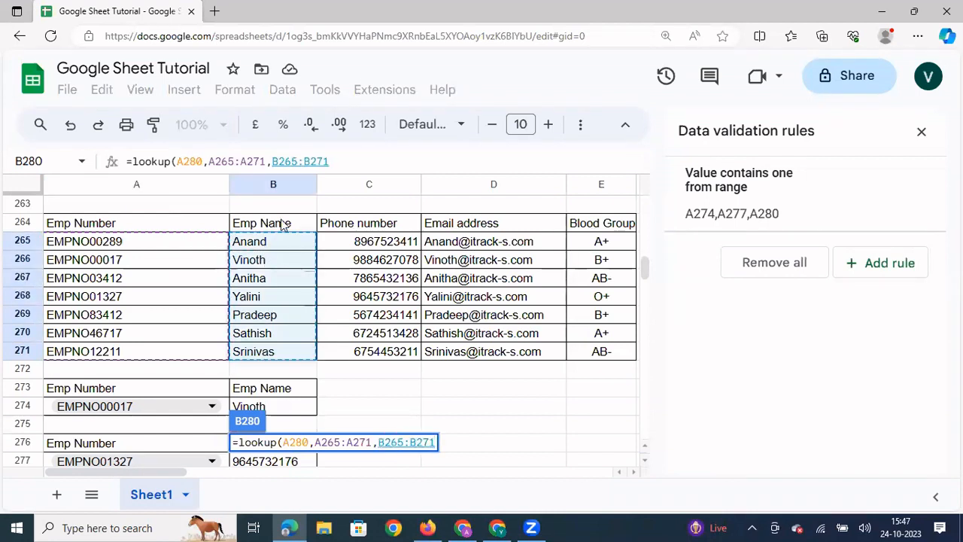
{"action": "left_click", "coordinate": [362, 161]}
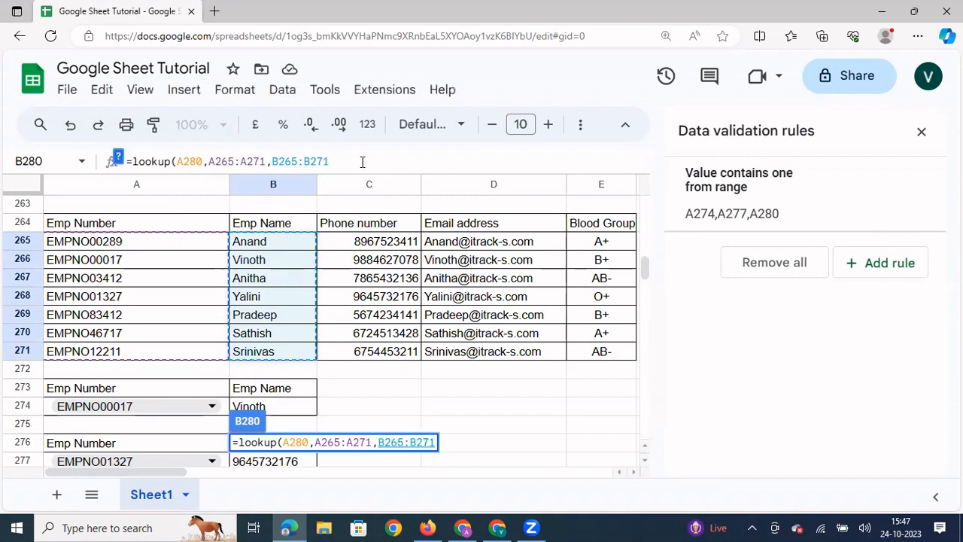
{"action": "type", "text": ")"}
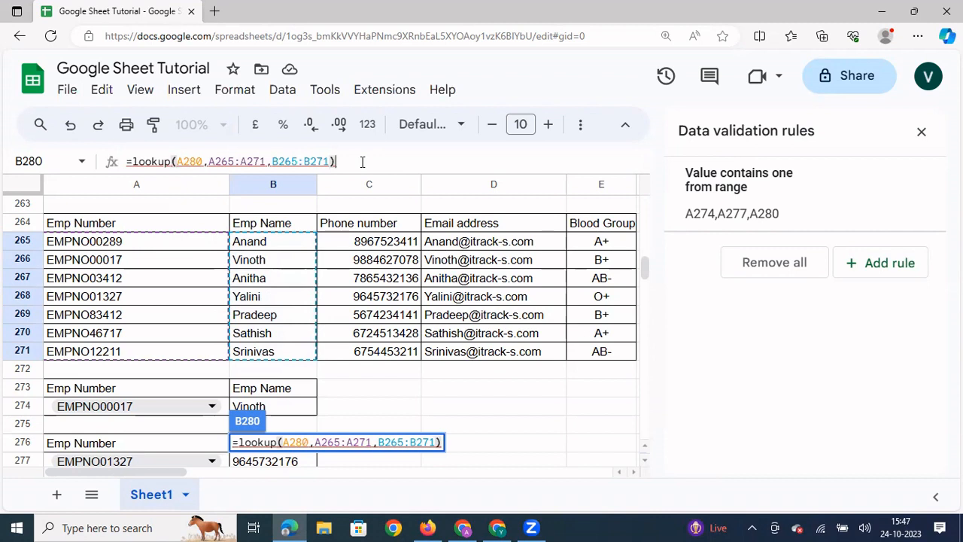
- Make the references $A$280 and $A$265:$A$271 absolute in the B280 formula, leaving B265:B271 relative, and enter it
{"action": "left_click", "coordinate": [185, 161]}
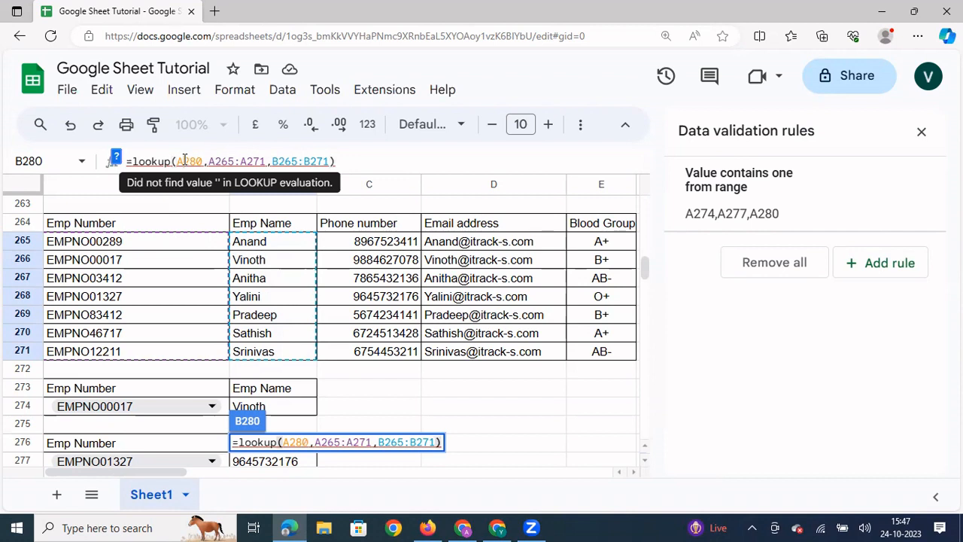
{"action": "key", "text": "F4"}
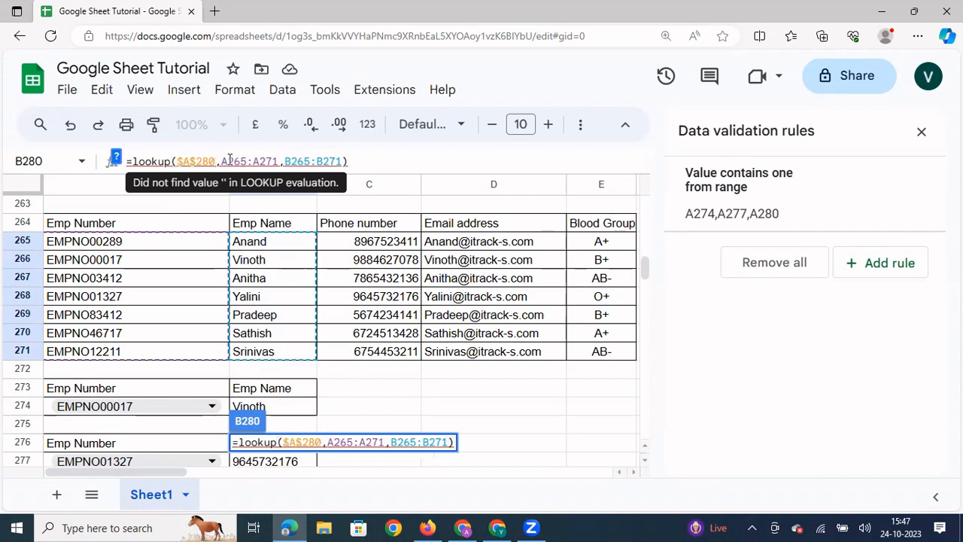
{"action": "left_click", "coordinate": [230, 161]}
{"action": "key", "text": "F4"}
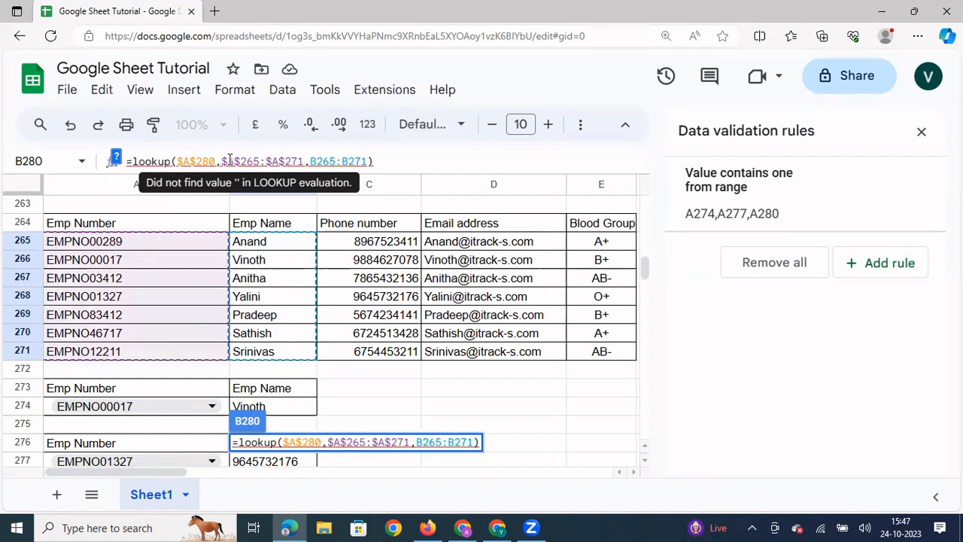
{"action": "key", "text": "Return"}
{"action": "key", "text": "Up"}
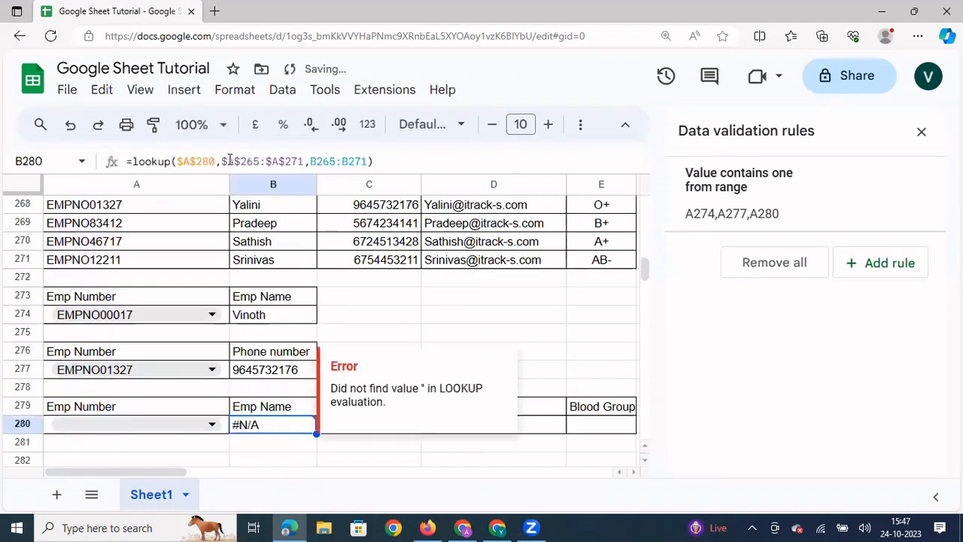
- Choose the employee number listed in row 268 in A280 and copy the B280 lookup formula to the Phone number cell C280
{"action": "left_click", "coordinate": [215, 427]}
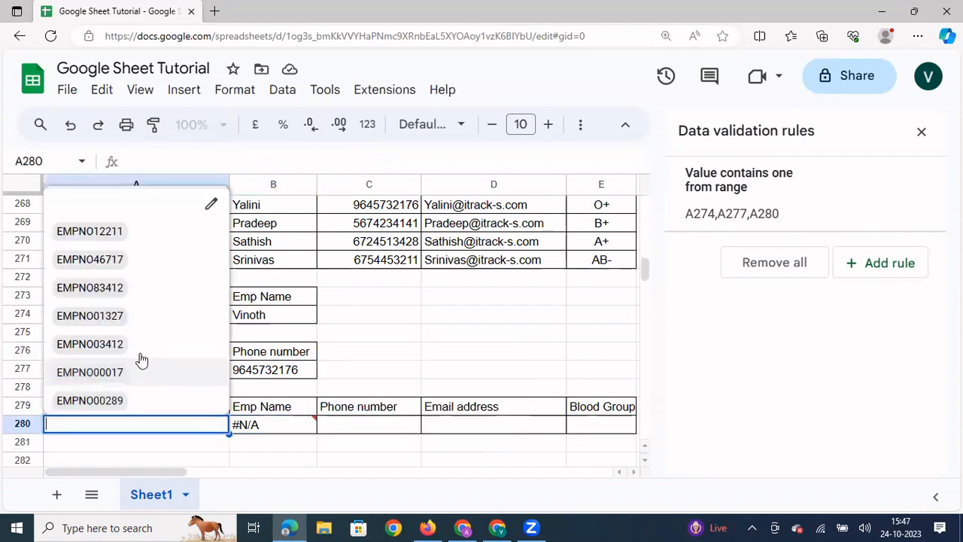
{"action": "left_click", "coordinate": [125, 319]}
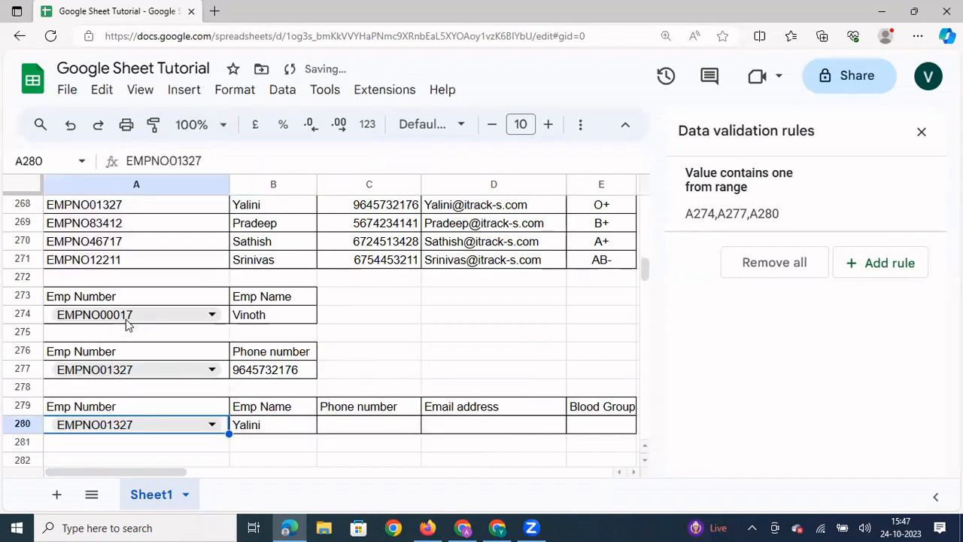
{"action": "left_click", "coordinate": [275, 428]}
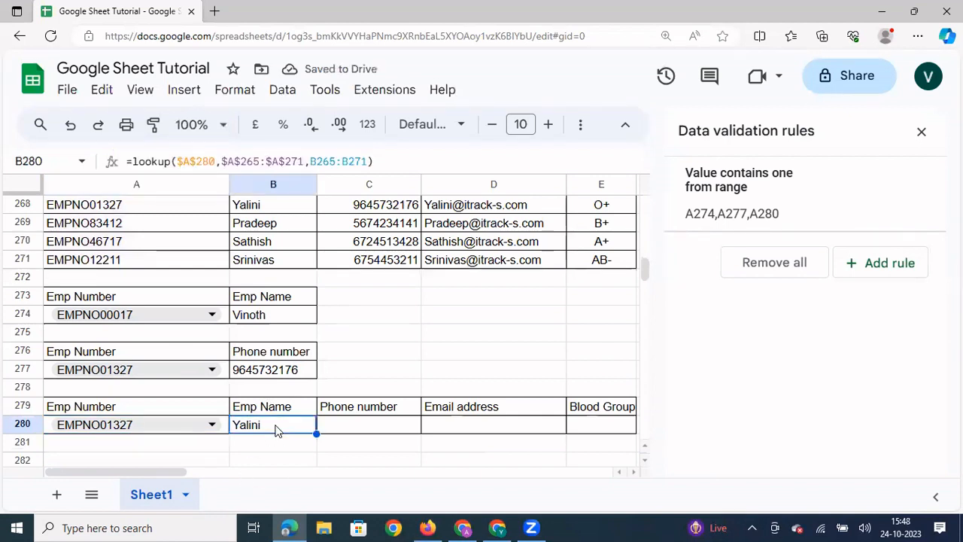
{"action": "left_click", "coordinate": [370, 427]}
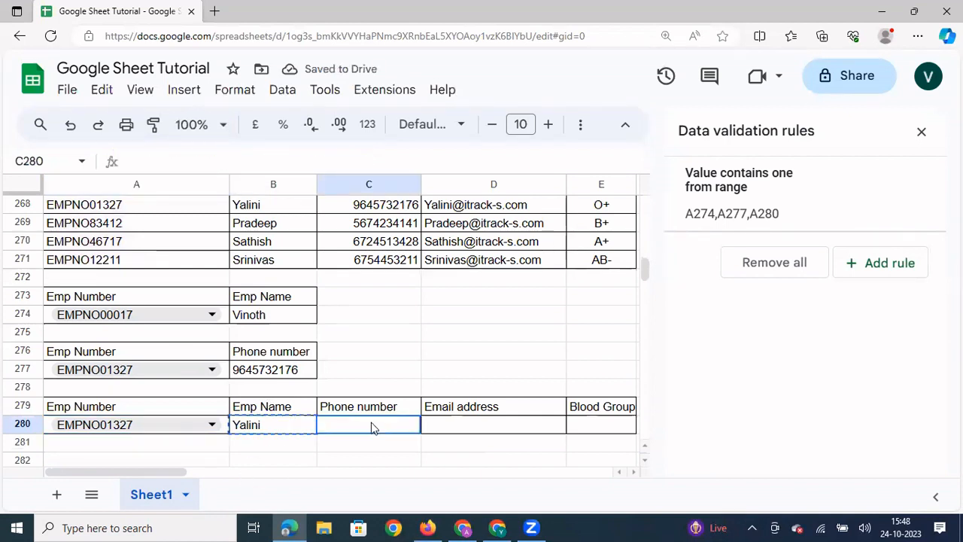
{"action": "key", "text": "ctrl+v"}
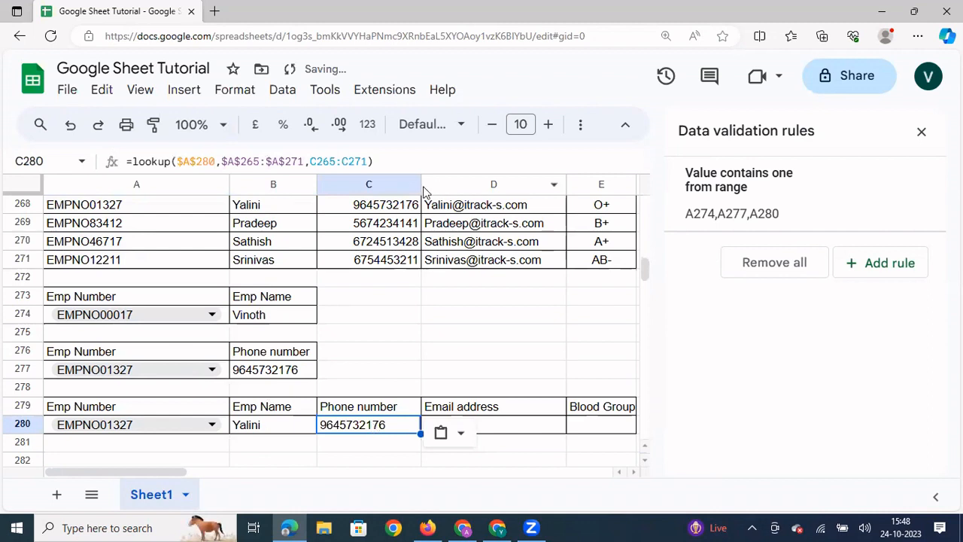
- Copy the lookup formula into D280 with result range D265:D271 and into E280 with E265:E271, and close the data validation rules
{"action": "left_click", "coordinate": [527, 419]}
{"action": "type", "text": "=lookup($A$280,$A$265:$A$271,D265:D271)"}
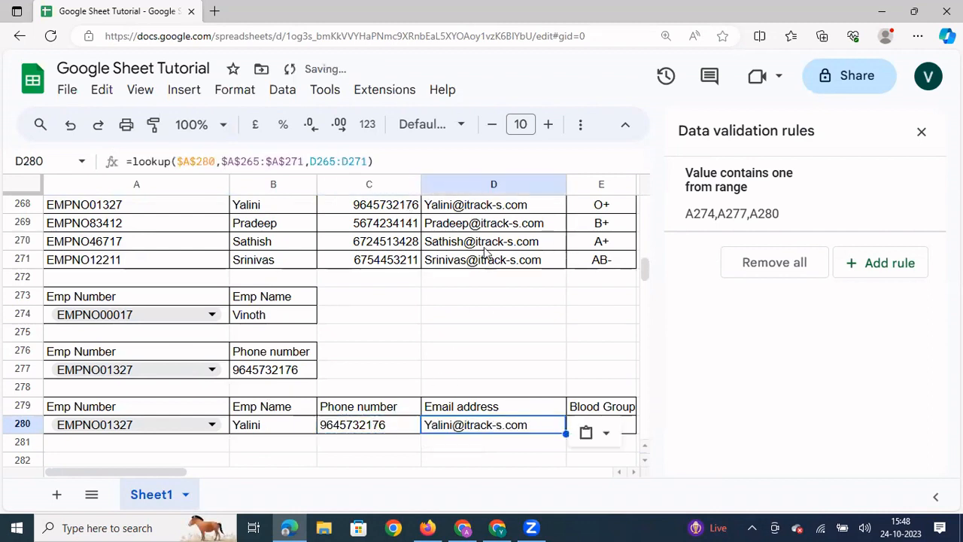
{"action": "left_click", "coordinate": [632, 427]}
{"action": "type", "text": "=lookup($A$280,$A$265:$A$271,E265:E271)"}
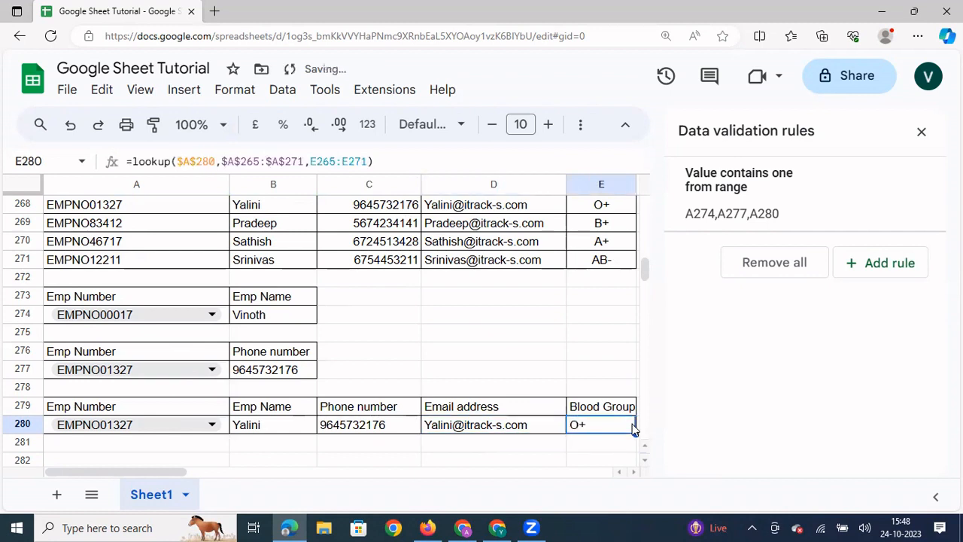
{"action": "left_click", "coordinate": [921, 131]}
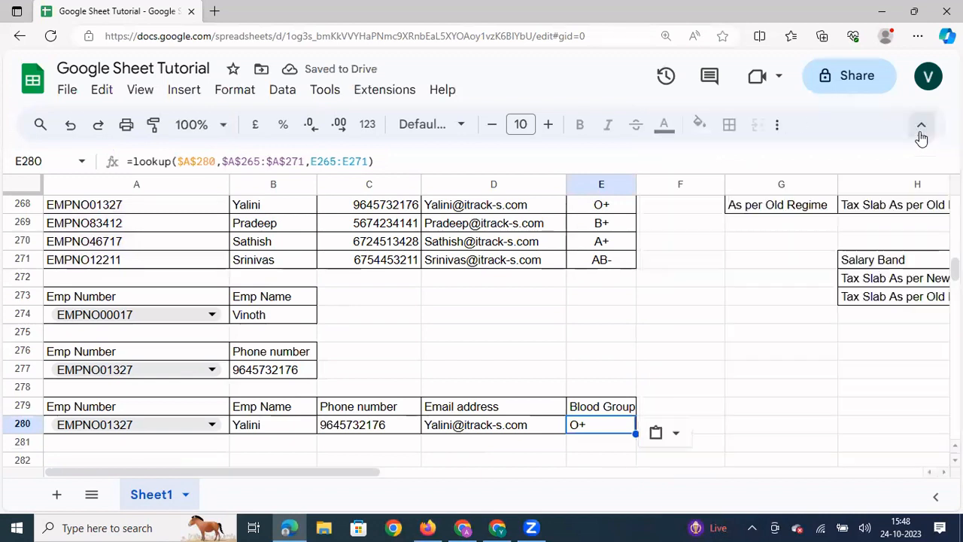
- Review the employee table in rows 264 to 271 and how its fields are arranged in columns
{"action": "left_click", "coordinate": [343, 283]}
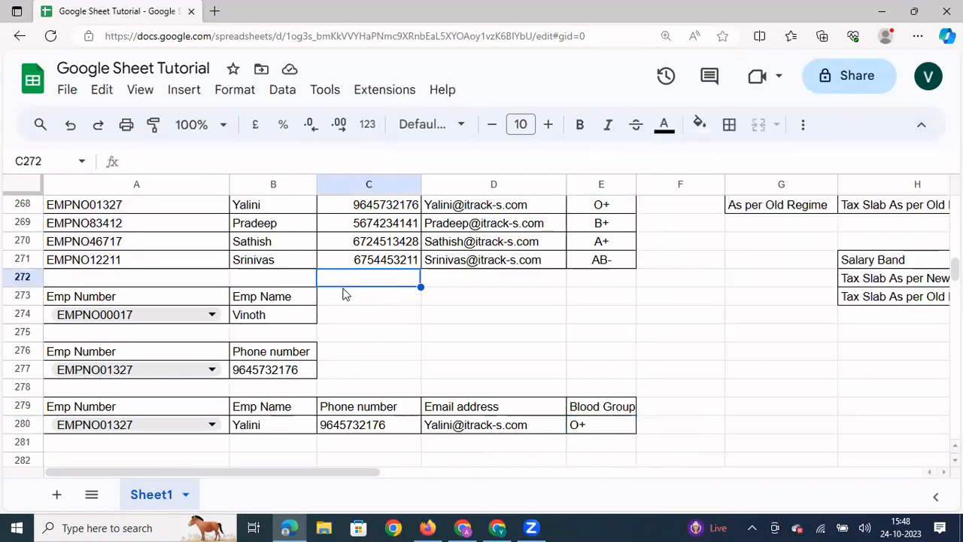
{"action": "key", "text": "Up"}
{"action": "key", "text": "Up"}
{"action": "key", "text": "Up"}
{"action": "key", "text": "Up"}
{"action": "key", "text": "Up"}
{"action": "key", "text": "Up"}
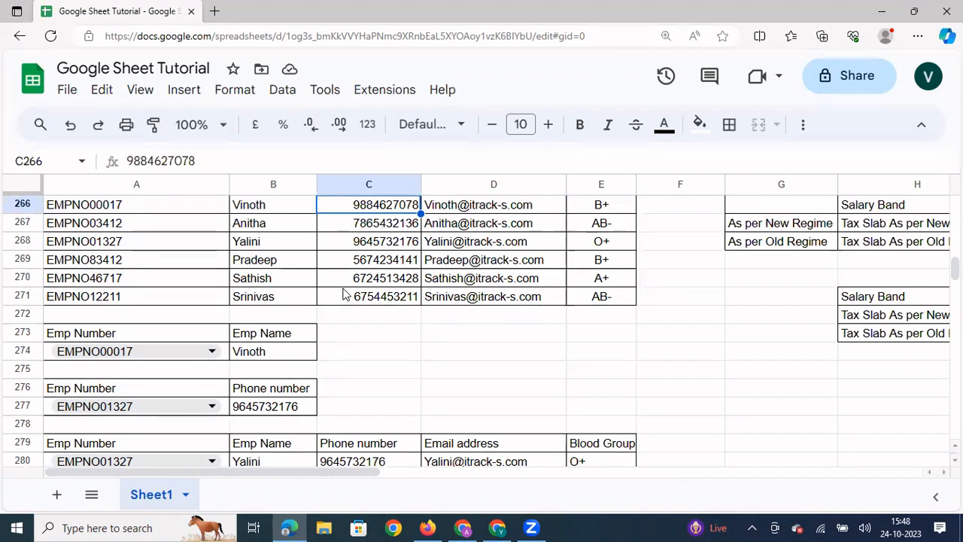
{"action": "key", "text": "Up"}
{"action": "key", "text": "Up"}
{"action": "key", "text": "Up"}
{"action": "key", "text": "Left"}
{"action": "key", "text": "Left"}
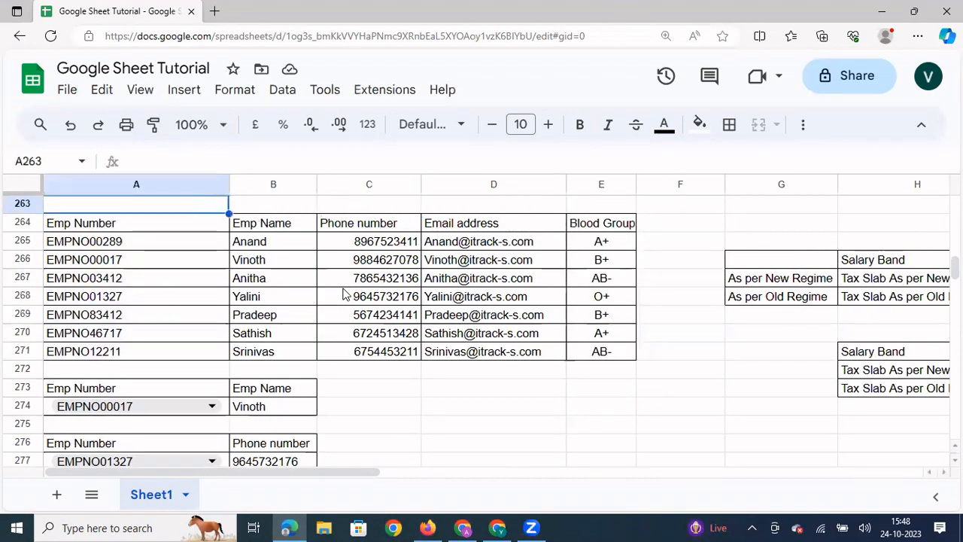
{"action": "key", "text": "Down"}
{"action": "key", "text": "Down"}
{"action": "key", "text": "Down"}
{"action": "key", "text": "Down"}
{"action": "key", "text": "Down"}
{"action": "key", "text": "Down"}
{"action": "key", "text": "Down"}
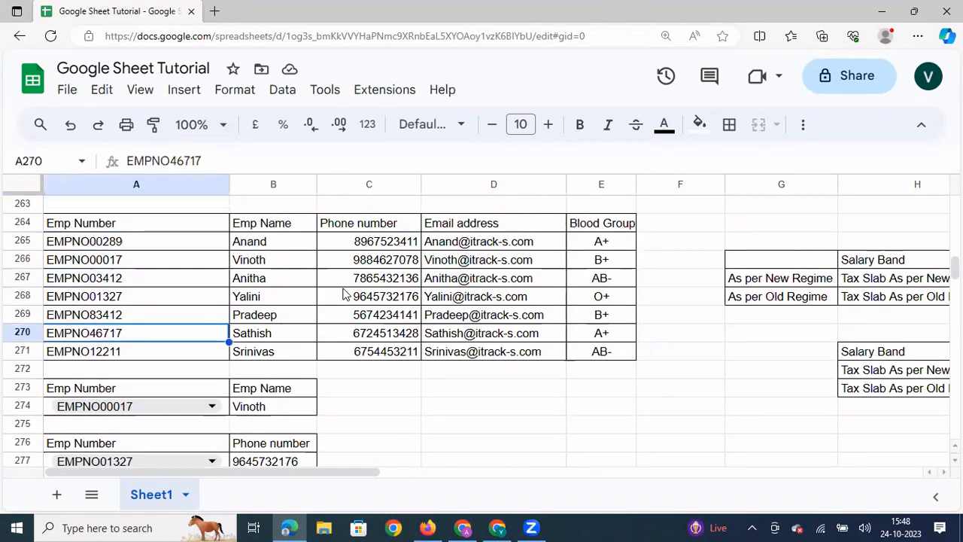
{"action": "key", "text": "Down"}
{"action": "key", "text": "Down"}
{"action": "key", "text": "Down"}
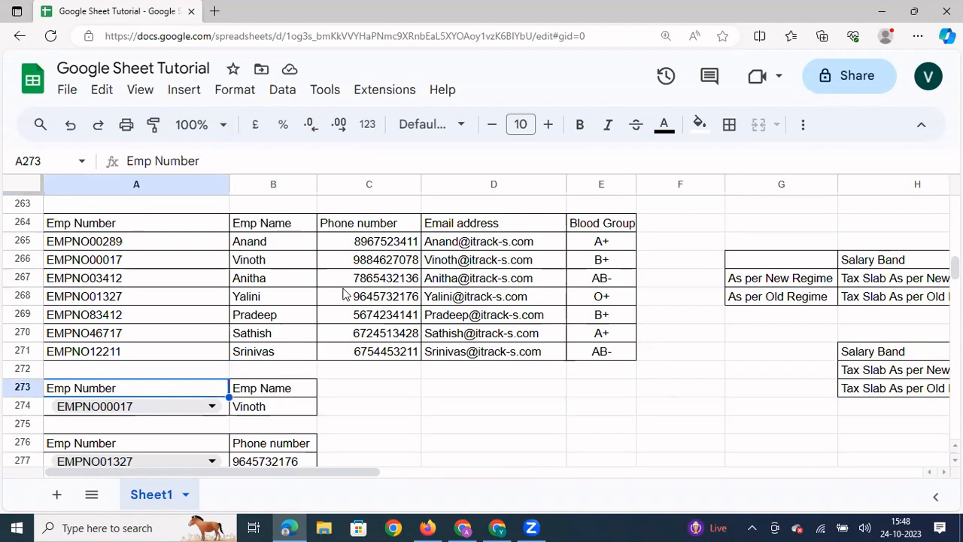
- Examine the extent of the tax slab table in G266:Q268 and the blank results table in H271:I273
{"action": "key", "text": "Right"}
{"action": "key", "text": "Right"}
{"action": "key", "text": "Right"}
{"action": "key", "text": "Right"}
{"action": "key", "text": "Right"}
{"action": "key", "text": "Right"}
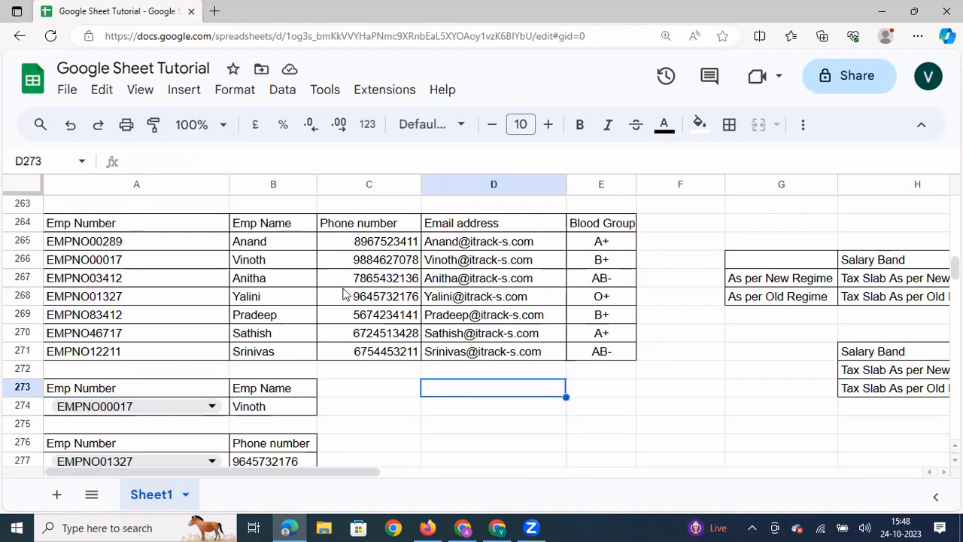
{"action": "key", "text": "Right"}
{"action": "key", "text": "Right"}
{"action": "key", "text": "Right"}
{"action": "key", "text": "Right"}
{"action": "key", "text": "Right"}
{"action": "key", "text": "Right"}
{"action": "key", "text": "Right"}
{"action": "key", "text": "Right"}
{"action": "key", "text": "Right"}
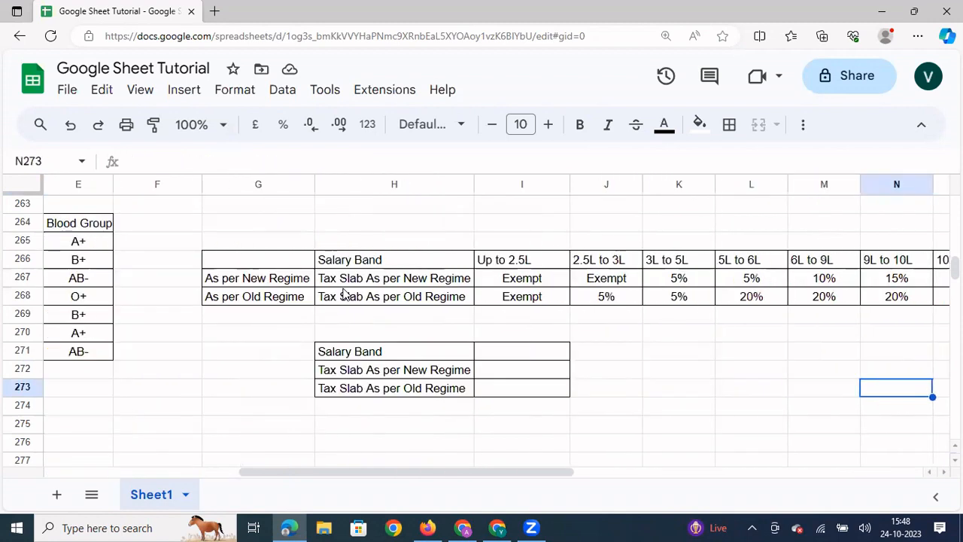
{"action": "key", "text": "Right"}
{"action": "key", "text": "Left"}
{"action": "key", "text": "Left"}
{"action": "key", "text": "Left"}
{"action": "key", "text": "Left"}
{"action": "key", "text": "Left"}
{"action": "key", "text": "Left"}
{"action": "key", "text": "Left"}
{"action": "key", "text": "Left"}
{"action": "key", "text": "Left"}
{"action": "key", "text": "Left"}
{"action": "key", "text": "Left"}
{"action": "key", "text": "Left"}
{"action": "key", "text": "Left"}
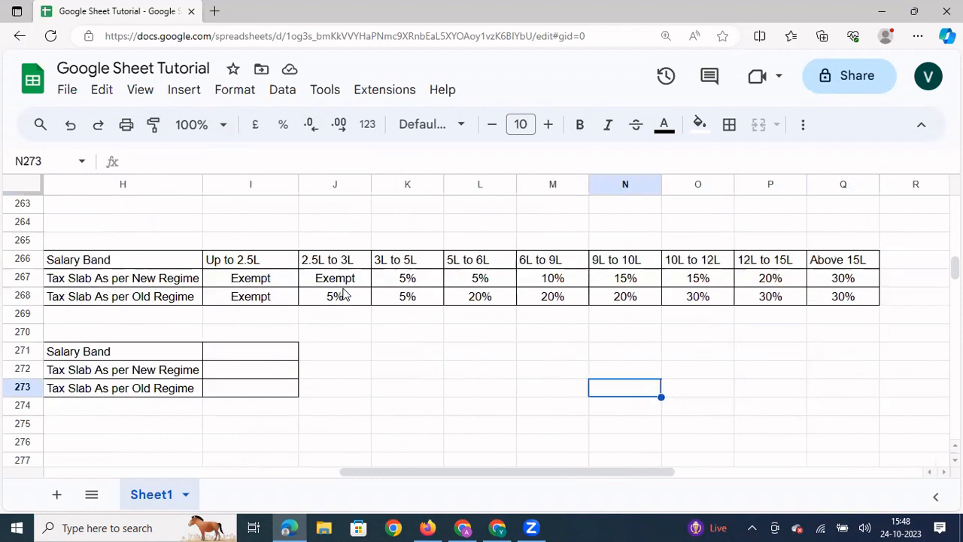
{"action": "key", "text": "Right"}
{"action": "key", "text": "Right"}
{"action": "key", "text": "Right"}
{"action": "key", "text": "Right"}
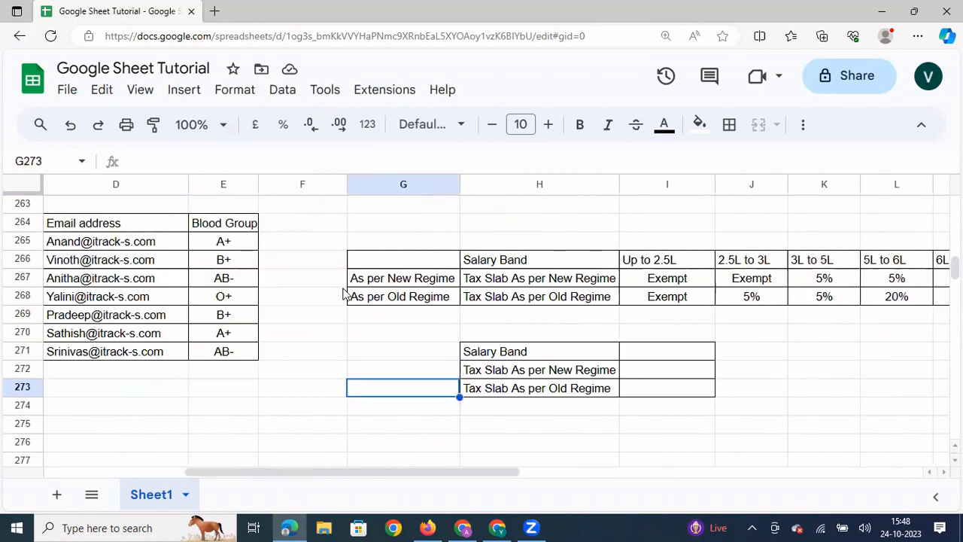
- Examine the salary band headings running horizontally along row 266 of the tax slab table
{"action": "key", "text": "Up"}
{"action": "key", "text": "Up"}
{"action": "key", "text": "Up"}
{"action": "key", "text": "Up"}
{"action": "key", "text": "Up"}
{"action": "key", "text": "Up"}
{"action": "key", "text": "Up"}
{"action": "key", "text": "Right"}
{"action": "key", "text": "Right"}
{"action": "key", "text": "Right"}
{"action": "key", "text": "Right"}
{"action": "key", "text": "Right"}
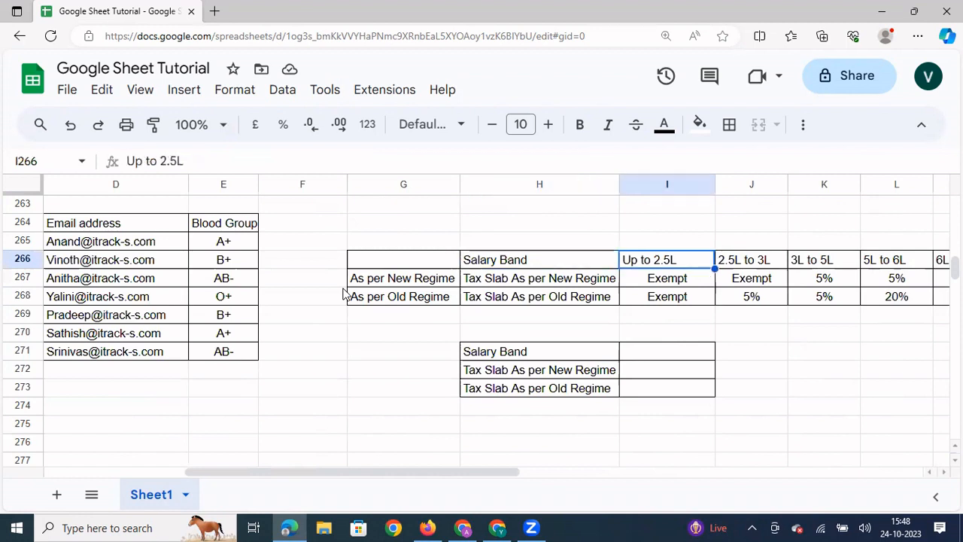
{"action": "key", "text": "Right"}
{"action": "key", "text": "Right"}
{"action": "key", "text": "Right"}
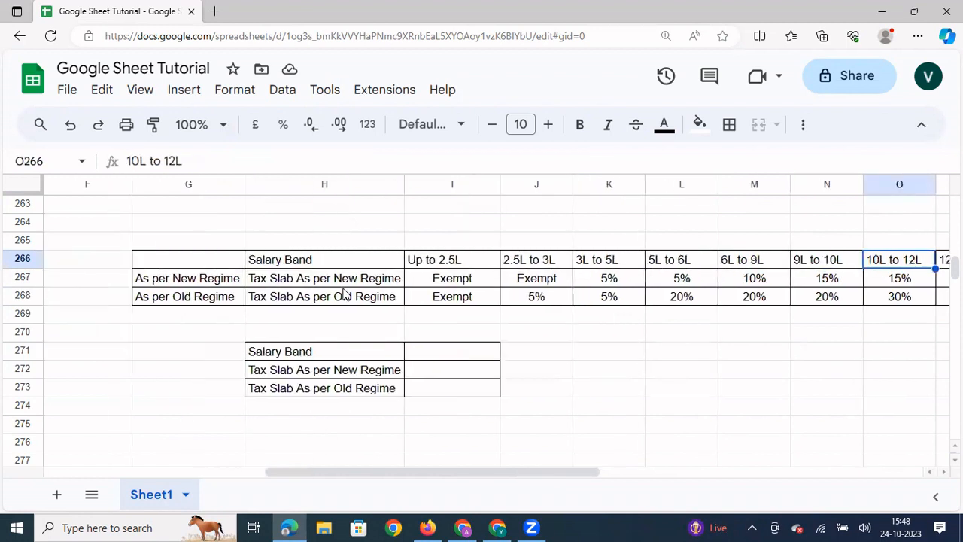
{"action": "key", "text": "Left"}
{"action": "key", "text": "Left"}
{"action": "key", "text": "Left"}
{"action": "key", "text": "Left"}
{"action": "key", "text": "Left"}
{"action": "key", "text": "Left"}
{"action": "key", "text": "Left"}
{"action": "key", "text": "Left"}
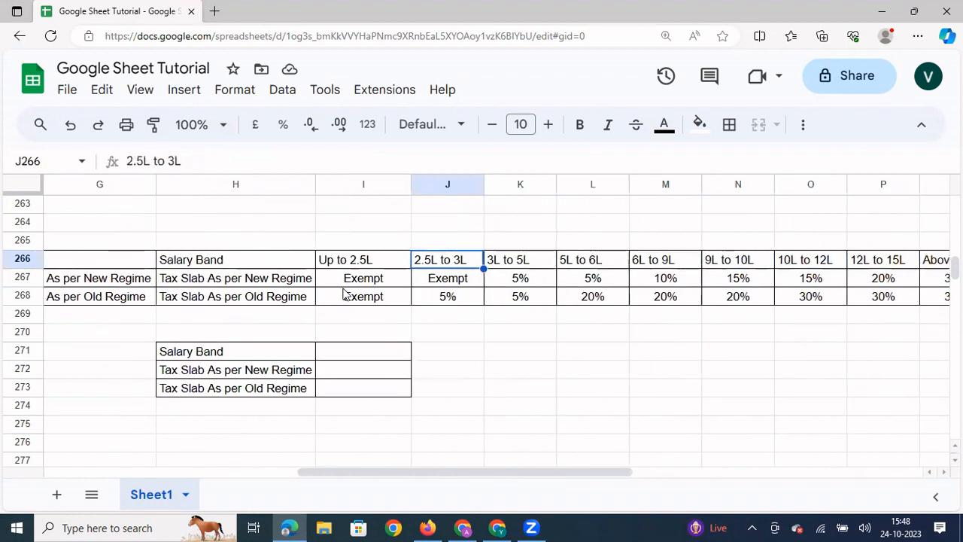
- Check the old regime label in H268 and read through each salary band from I266 to Q266
{"action": "key", "text": "Down"}
{"action": "key", "text": "Down"}
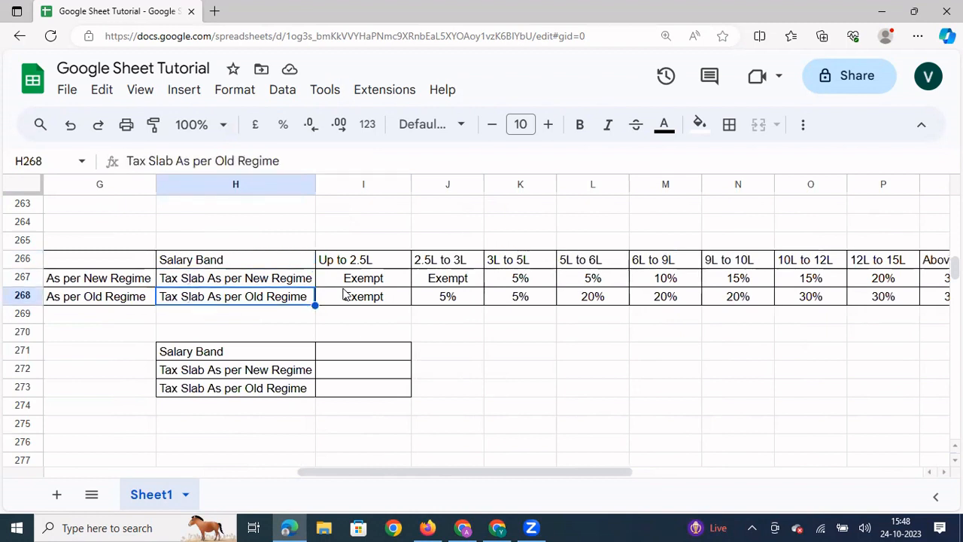
{"action": "key", "text": "Up"}
{"action": "key", "text": "Up"}
{"action": "key", "text": "Right"}
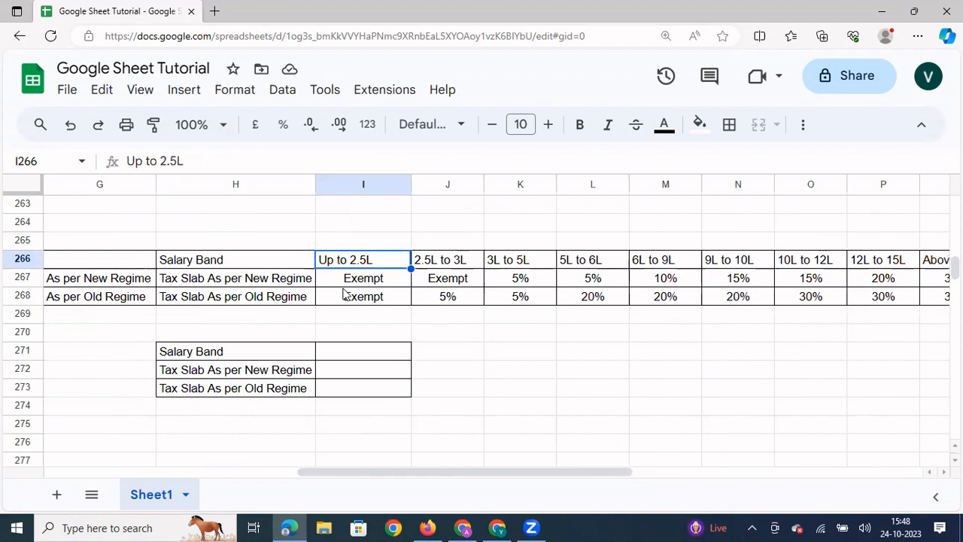
{"action": "key", "text": "Right"}
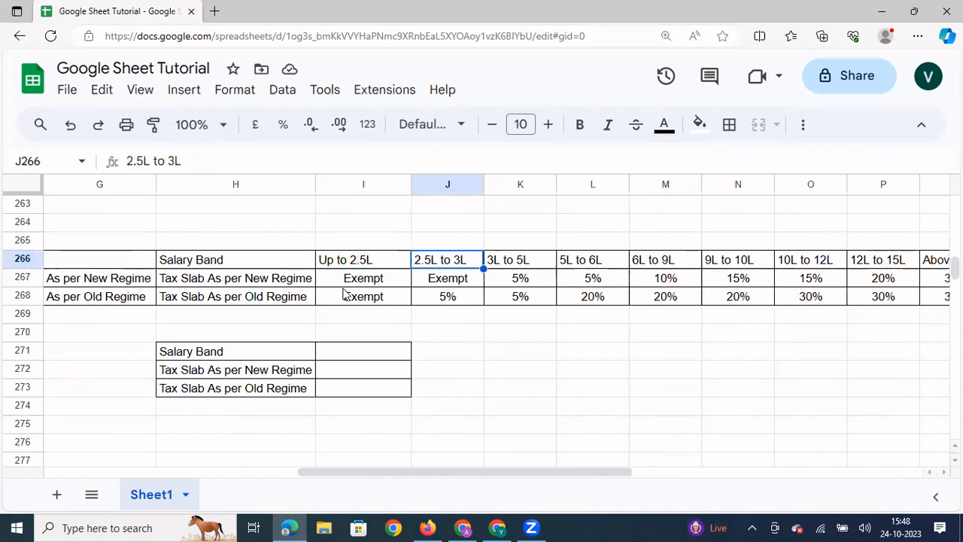
{"action": "key", "text": "Right"}
{"action": "key", "text": "Right"}
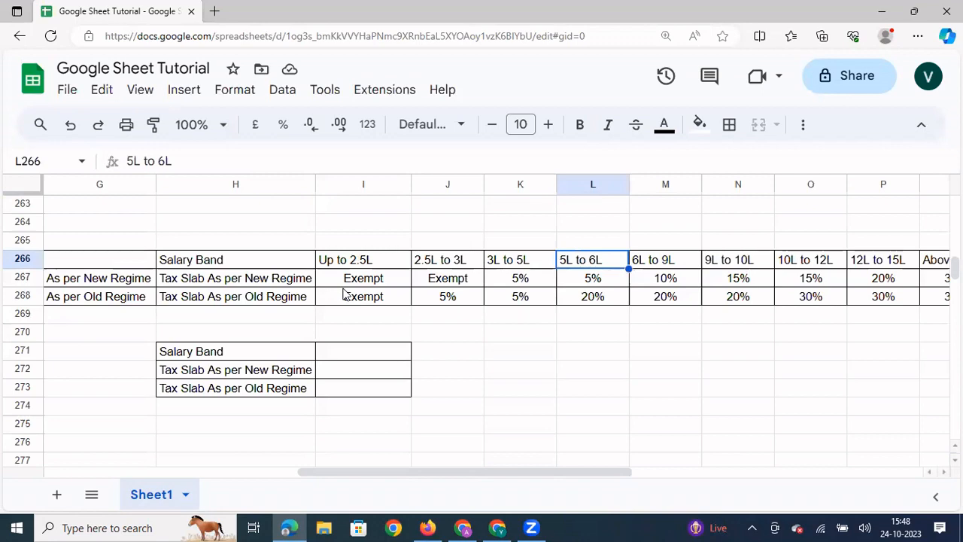
{"action": "key", "text": "Right"}
{"action": "key", "text": "Right"}
{"action": "key", "text": "Right"}
{"action": "key", "text": "Right"}
{"action": "key", "text": "Right"}
{"action": "key", "text": "Right"}
{"action": "key", "text": "Left"}
{"action": "key", "text": "Left"}
{"action": "key", "text": "Left"}
{"action": "key", "text": "Left"}
{"action": "key", "text": "Left"}
{"action": "key", "text": "Left"}
{"action": "key", "text": "Left"}
{"action": "key", "text": "Left"}
{"action": "key", "text": "Left"}
{"action": "key", "text": "Left"}
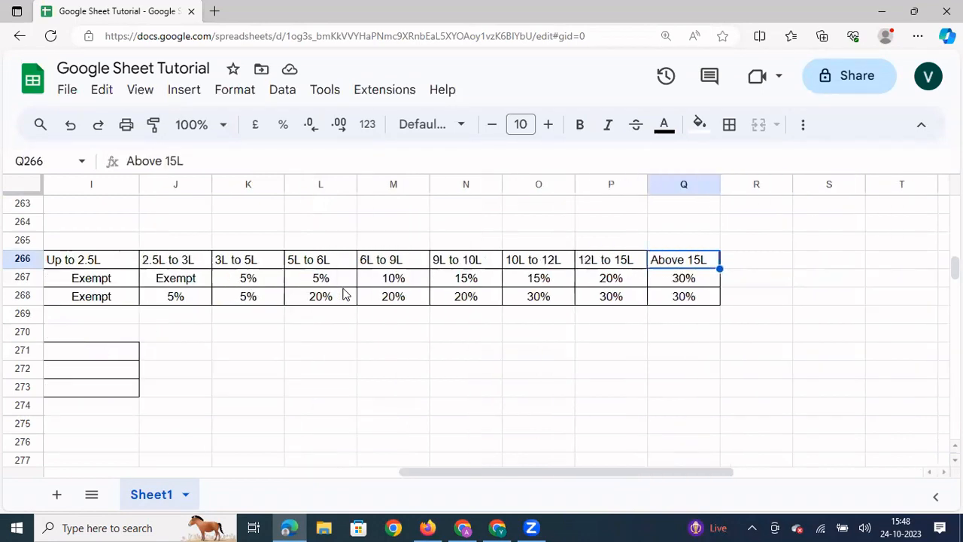
- Compare the new and old regime tax rates in rows 267 and 268 with the blank Salary Band cell I271
{"action": "key", "text": "Left"}
{"action": "key", "text": "Down"}
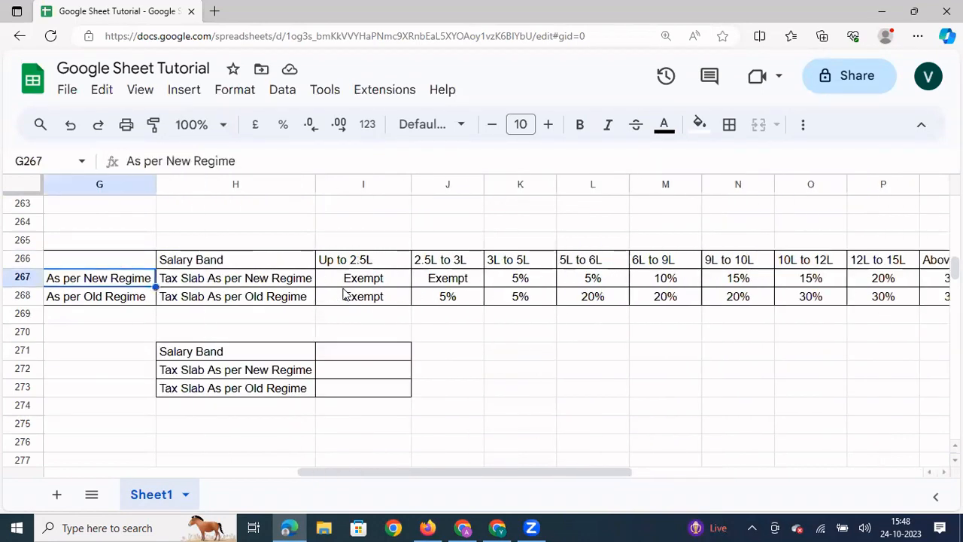
{"action": "key", "text": "Right"}
{"action": "key", "text": "Right"}
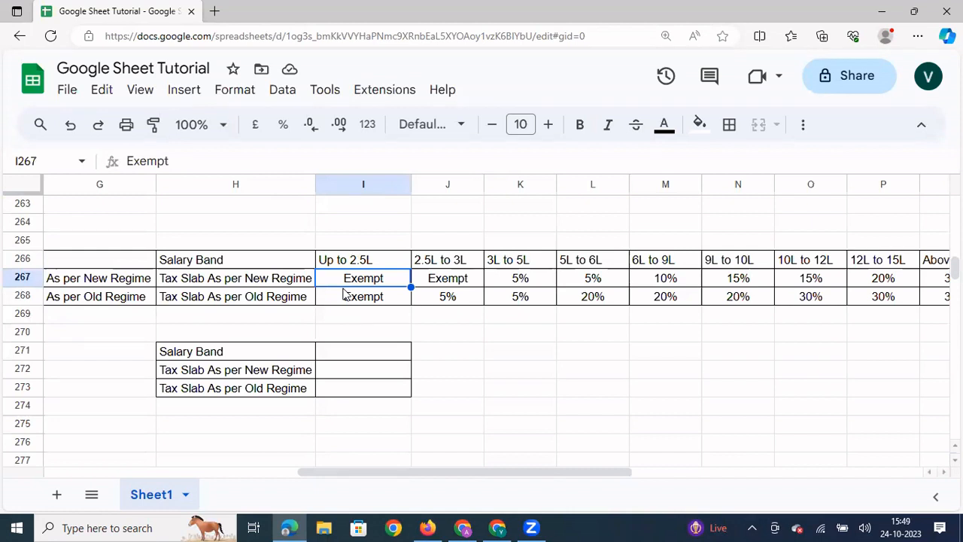
{"action": "key", "text": "Down"}
{"action": "key", "text": "Down"}
{"action": "key", "text": "Down"}
{"action": "key", "text": "Down"}
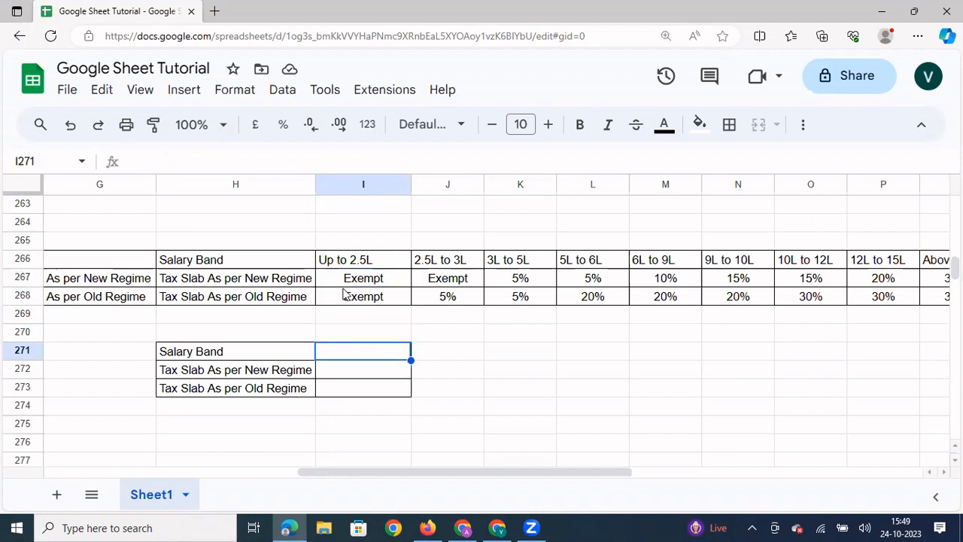
{"action": "key", "text": "Up"}
{"action": "key", "text": "Up"}
{"action": "key", "text": "Up"}
{"action": "key", "text": "Up"}
{"action": "key", "text": "Up"}
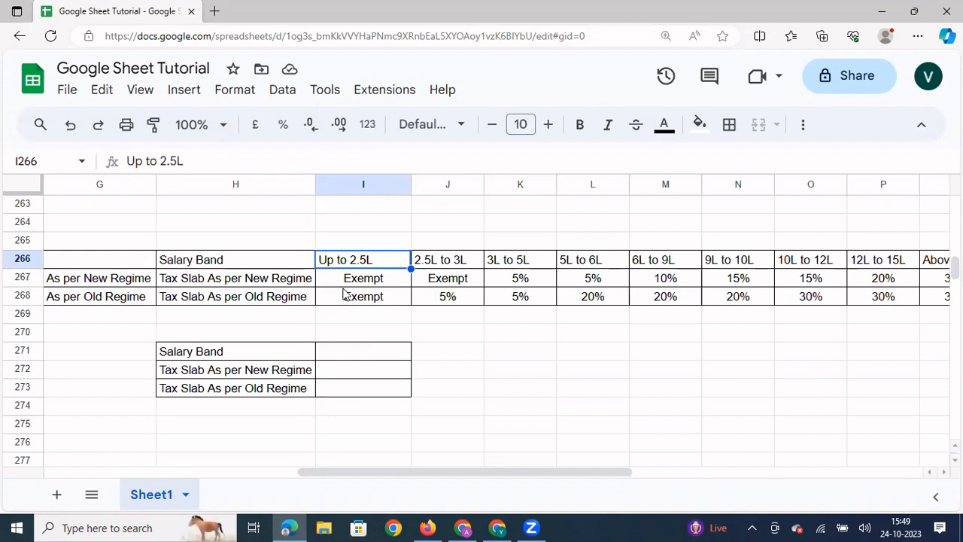
{"action": "key", "text": "Down"}
{"action": "key", "text": "Down"}
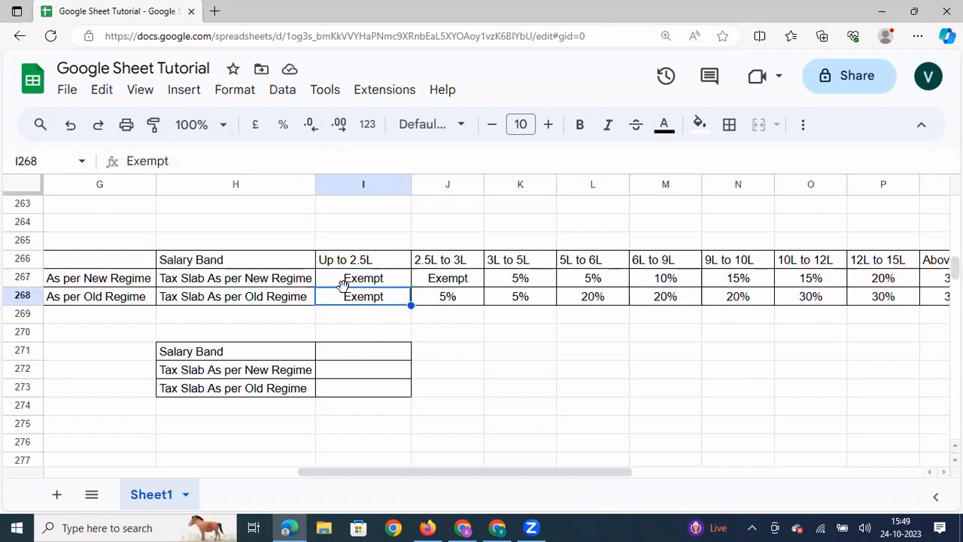
{"action": "key", "text": "Down"}
{"action": "key", "text": "Down"}
{"action": "key", "text": "Down"}
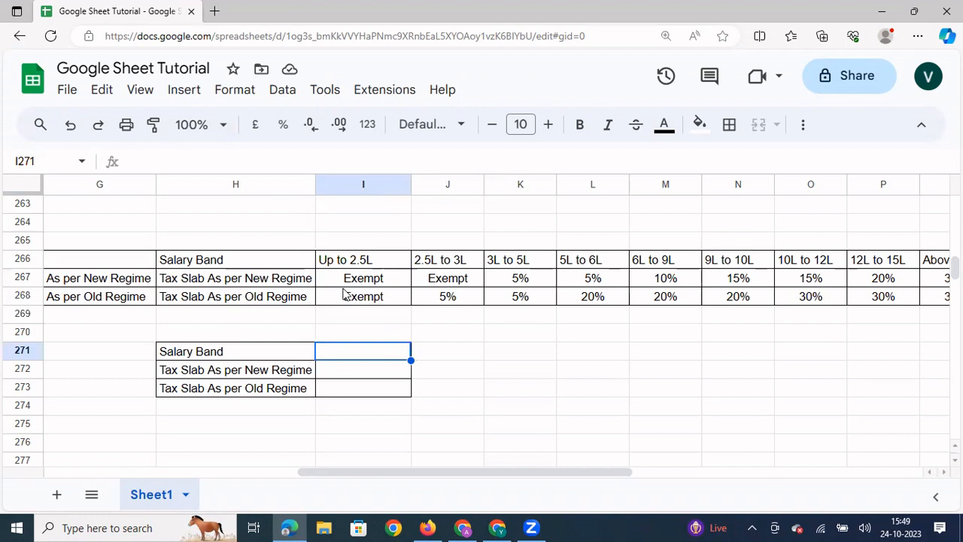
{"action": "type", "text": "="}
{"action": "key", "text": "Escape"}
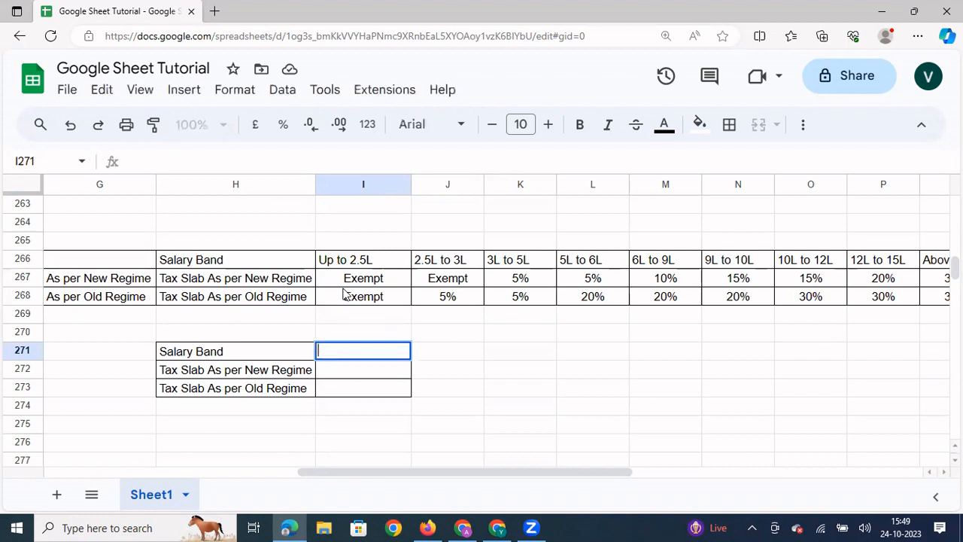
{"action": "key", "text": "Right"}
{"action": "key", "text": "Left"}
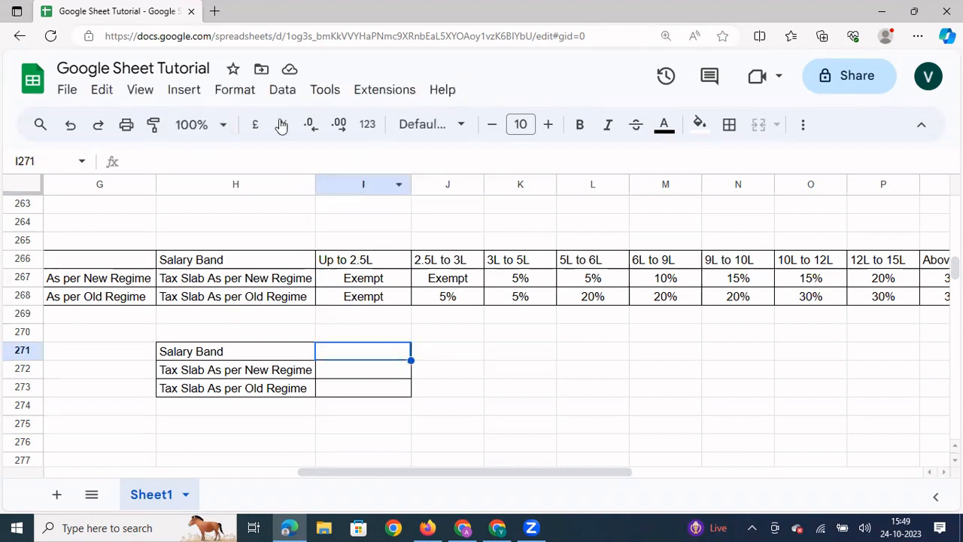
- Add a data validation rule to the Salary Band cell I271 with the criteria Drop-down (from a range)
{"action": "left_click", "coordinate": [279, 95]}
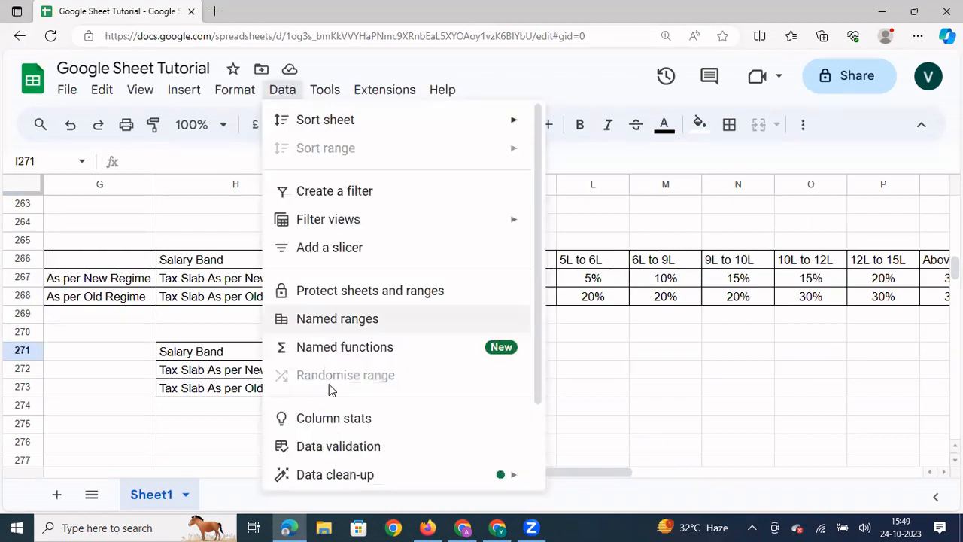
{"action": "left_click", "coordinate": [329, 448]}
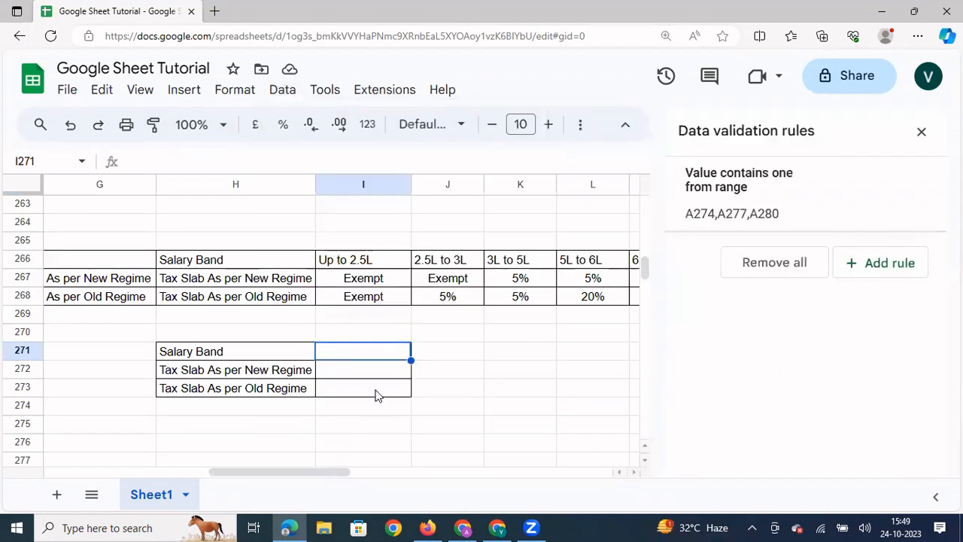
{"action": "left_click", "coordinate": [844, 265]}
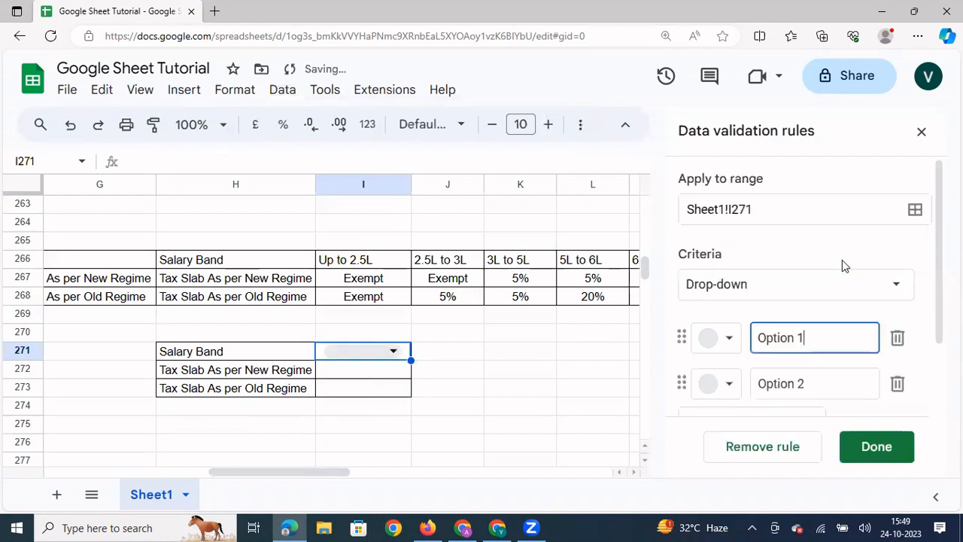
{"action": "left_click", "coordinate": [908, 292]}
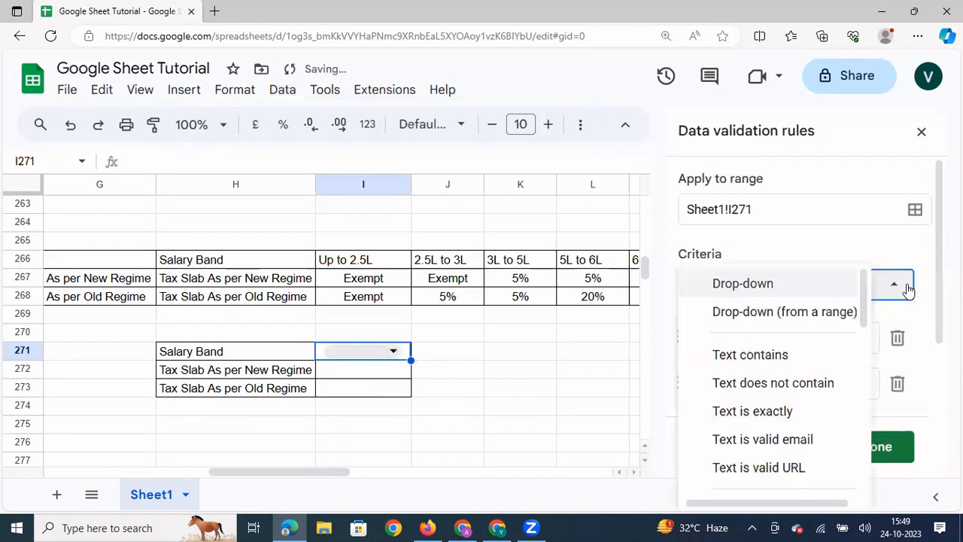
{"action": "left_click", "coordinate": [825, 314]}
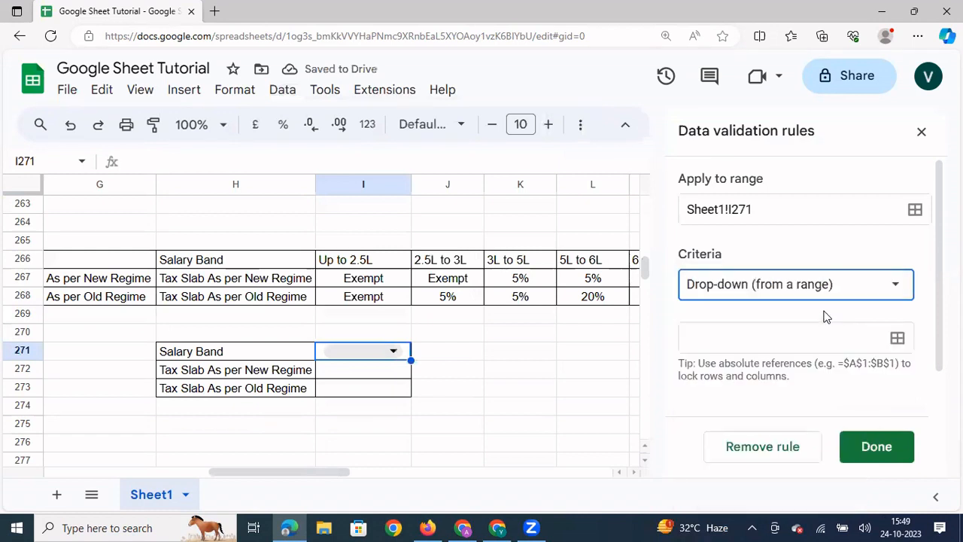
{"action": "left_click", "coordinate": [779, 344]}
{"action": "type", "text": "="}
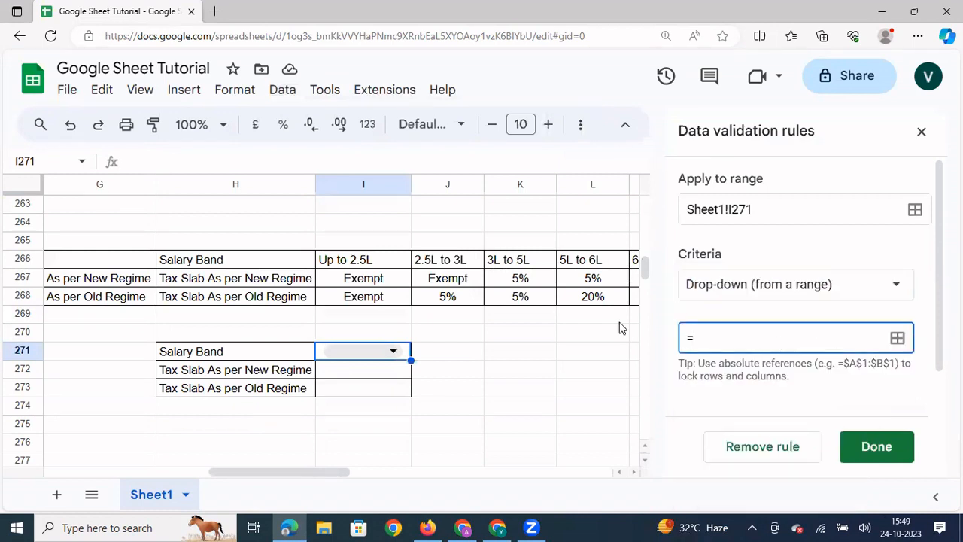
{"action": "left_click_drag", "start_coordinate": [361, 259], "coordinate": [427, 260]}
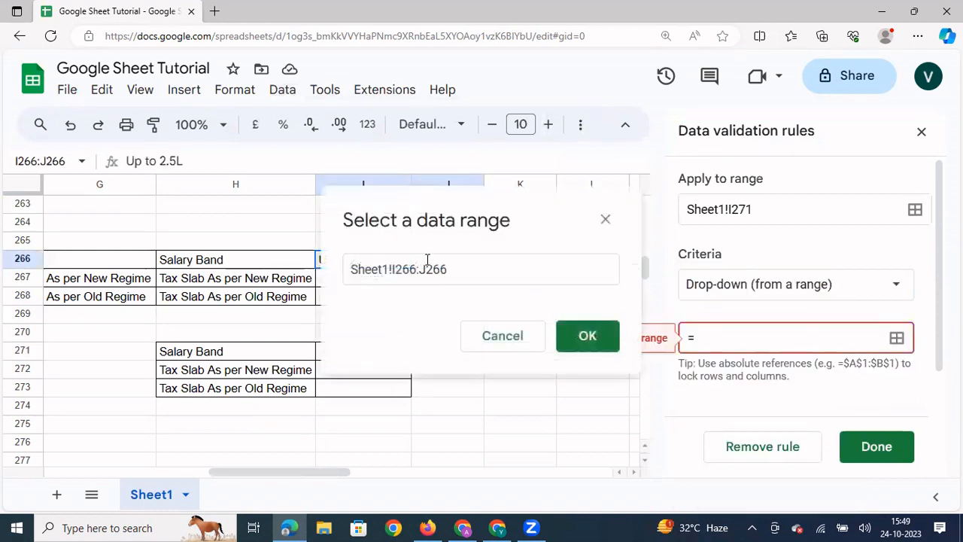
{"action": "left_click", "coordinate": [466, 274]}
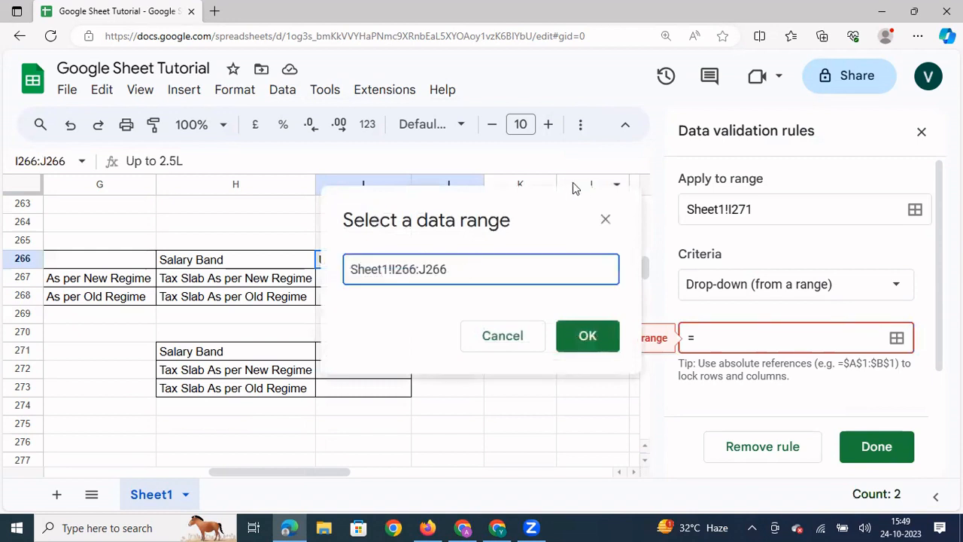
{"action": "left_click", "coordinate": [605, 221]}
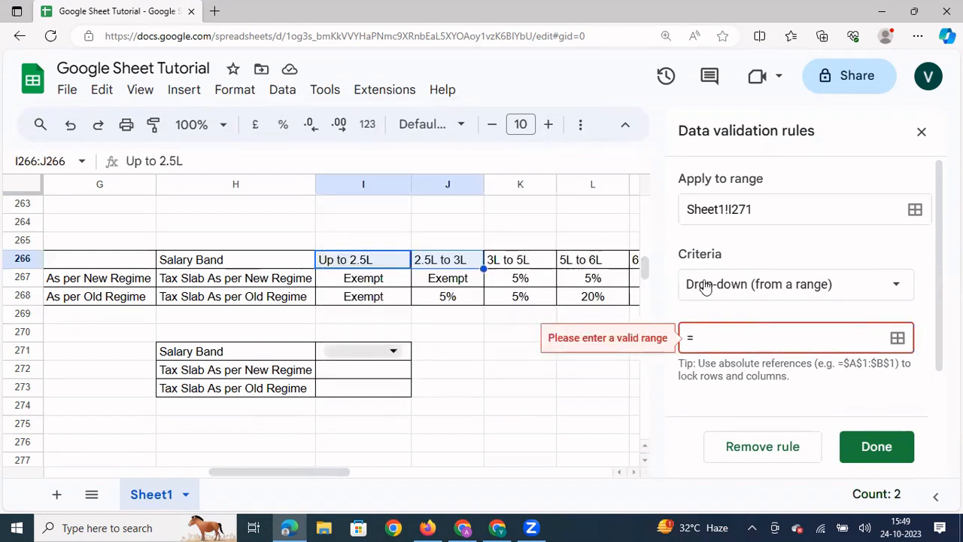
- Set the drop-down source range for I271 to Sheet1!I266:Q266 and save the data validation rule
{"action": "left_click", "coordinate": [370, 262]}
{"action": "left_click", "coordinate": [438, 270]}
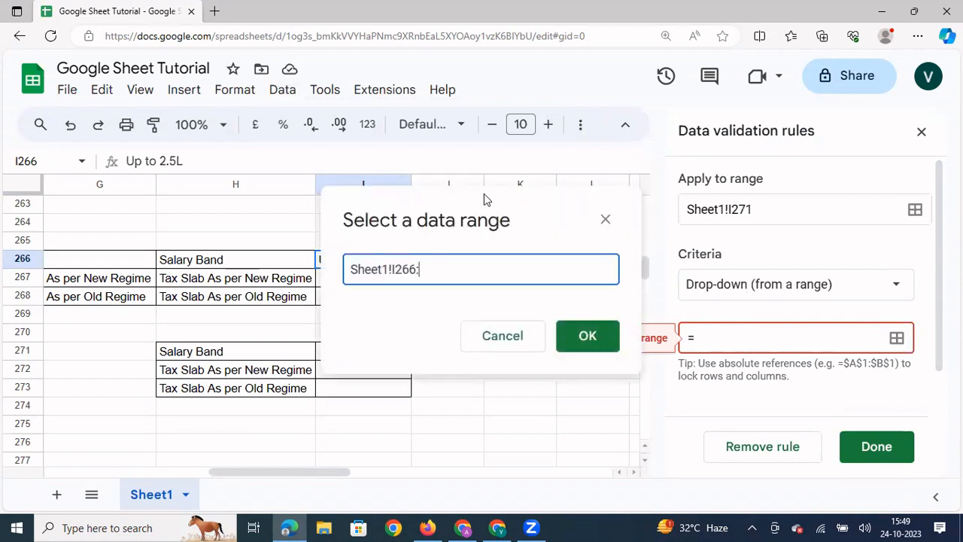
{"action": "left_click_drag", "start_coordinate": [484, 194], "coordinate": [504, 331]}
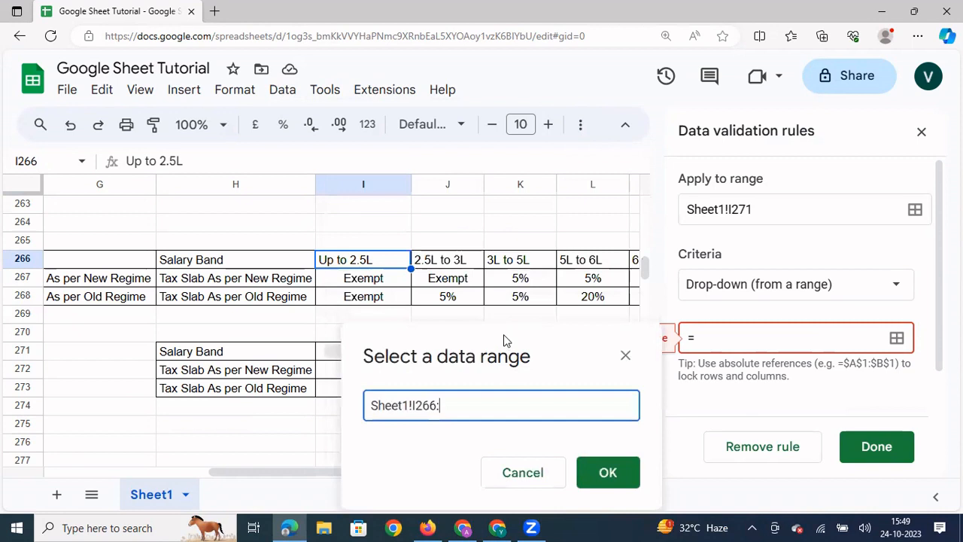
{"action": "left_click", "coordinate": [378, 267]}
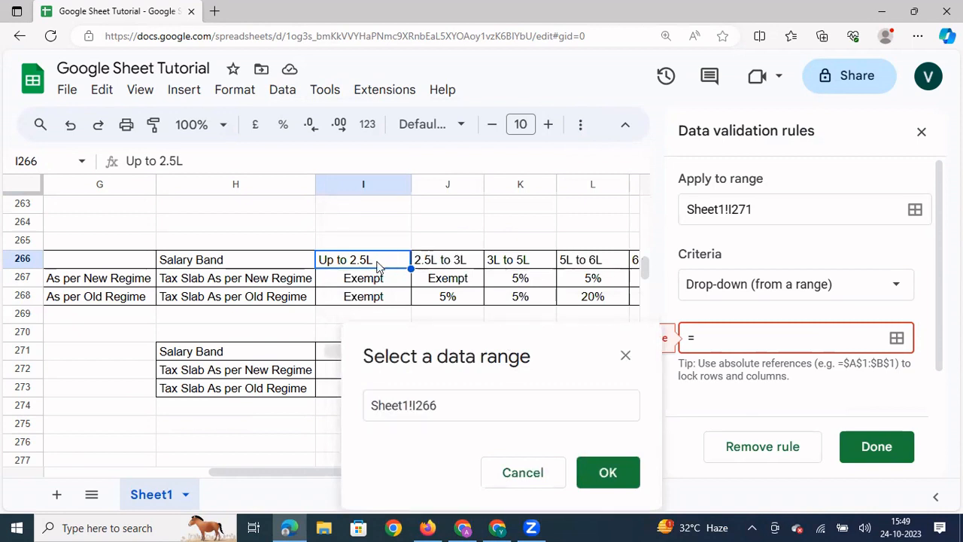
{"action": "mouse_move", "coordinate": [379, 267]}
{"action": "left_mouse_down"}
{"action": "mouse_move", "coordinate": [632, 263]}
{"action": "mouse_move", "coordinate": [379, 267]}
{"action": "left_mouse_up"}
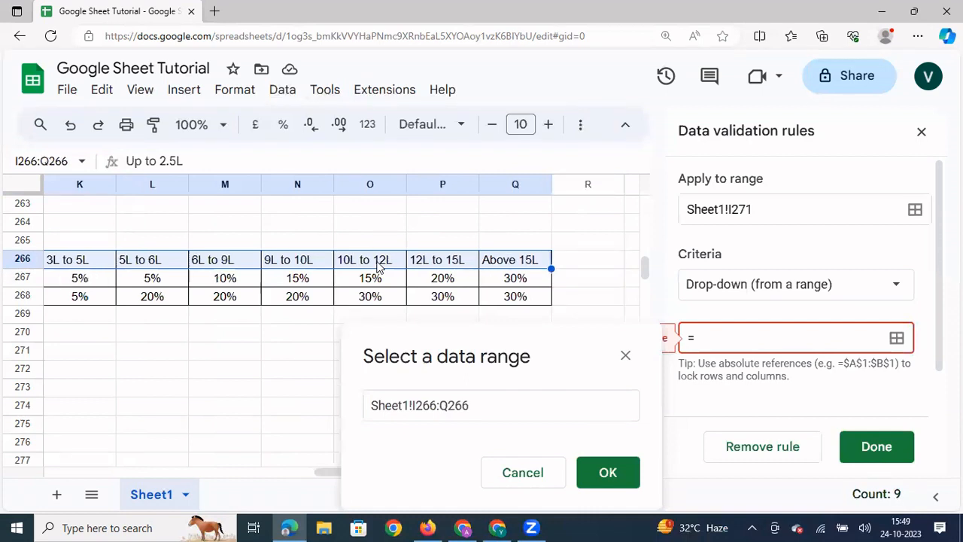
{"action": "type", "text": ")"}
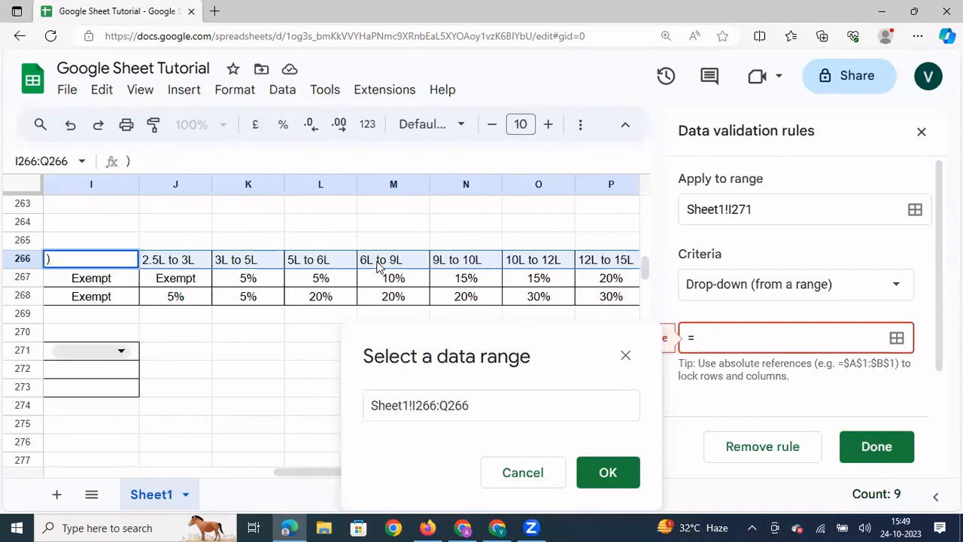
{"action": "key", "text": "Escape"}
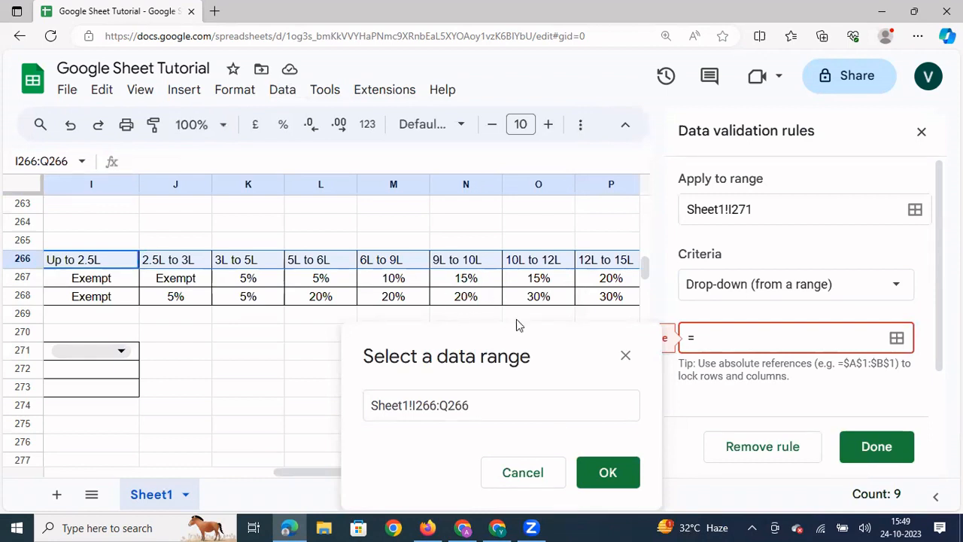
{"action": "left_click", "coordinate": [606, 474]}
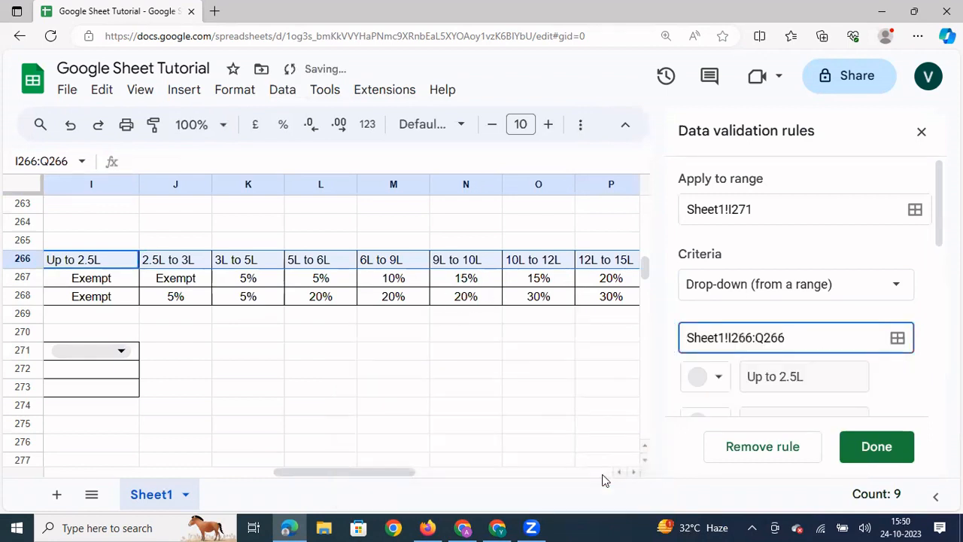
{"action": "left_click", "coordinate": [857, 447]}
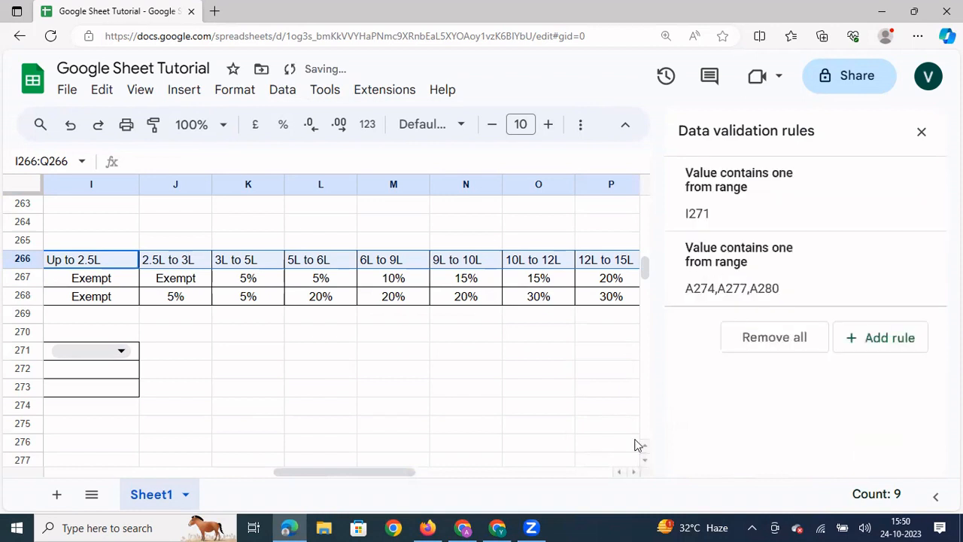
- Open the Salary Band drop-down in I271 to check the salary bands it offers, and close it without choosing one
{"action": "left_click", "coordinate": [394, 356]}
{"action": "left_click", "coordinate": [124, 350]}
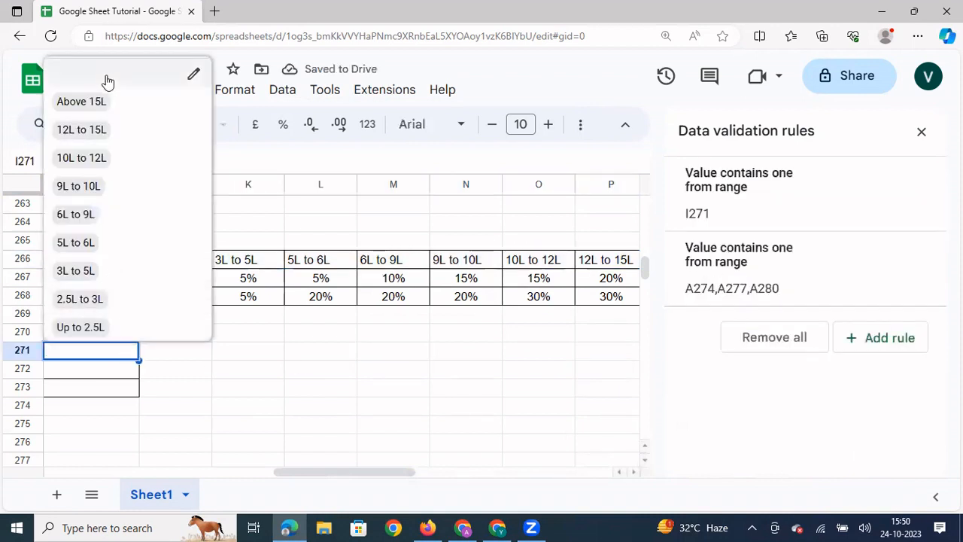
{"action": "left_click", "coordinate": [349, 385]}
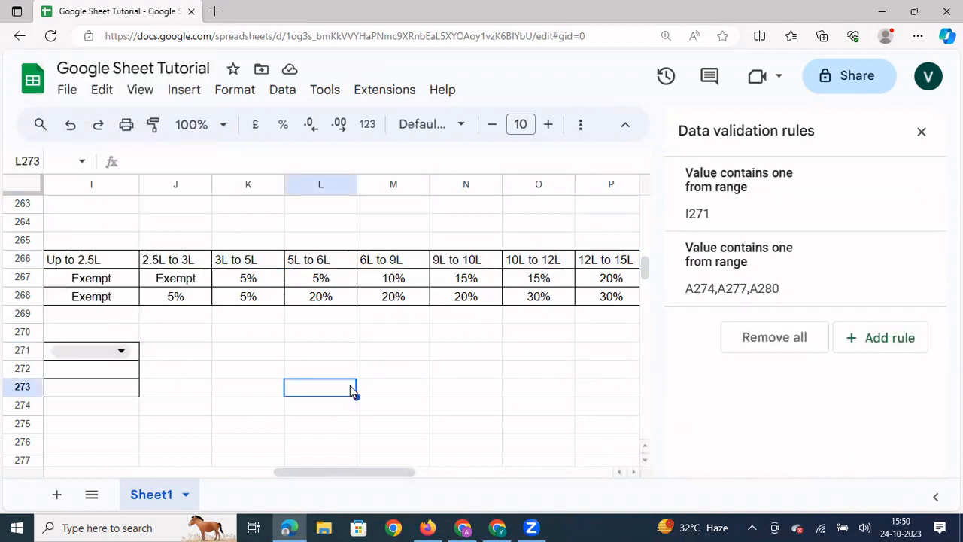
- Start a LOOKUP formula in I272 for the new regime tax slab, with I271 as the search key
{"action": "key", "text": "Left"}
{"action": "key", "text": "Left"}
{"action": "key", "text": "Left"}
{"action": "key", "text": "Left"}
{"action": "key", "text": "Left"}
{"action": "key", "text": "Left"}
{"action": "key", "text": "Right"}
{"action": "key", "text": "Right"}
{"action": "key", "text": "Right"}
{"action": "key", "text": "Right"}
{"action": "key", "text": "Right"}
{"action": "key", "text": "Right"}
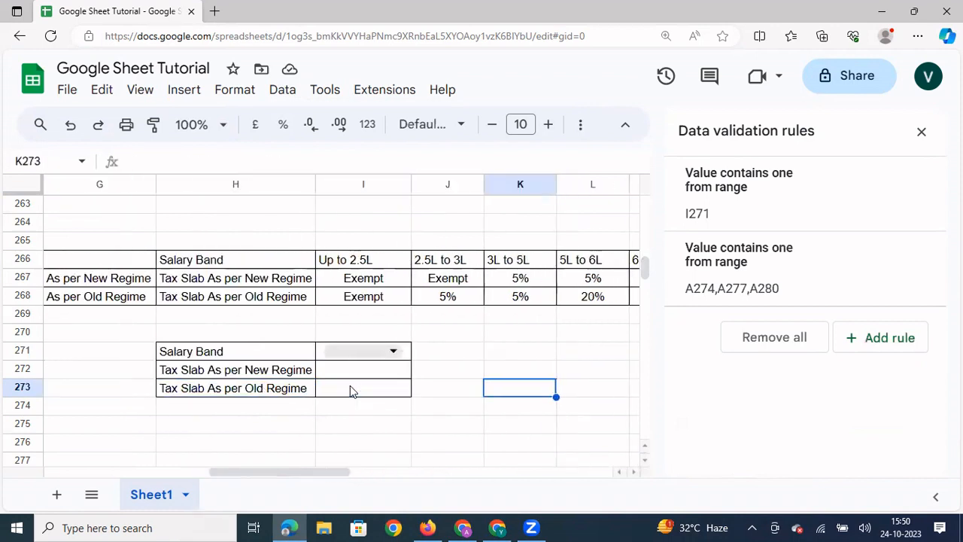
{"action": "key", "text": "Left"}
{"action": "key", "text": "Left"}
{"action": "key", "text": "Left"}
{"action": "key", "text": "Up"}
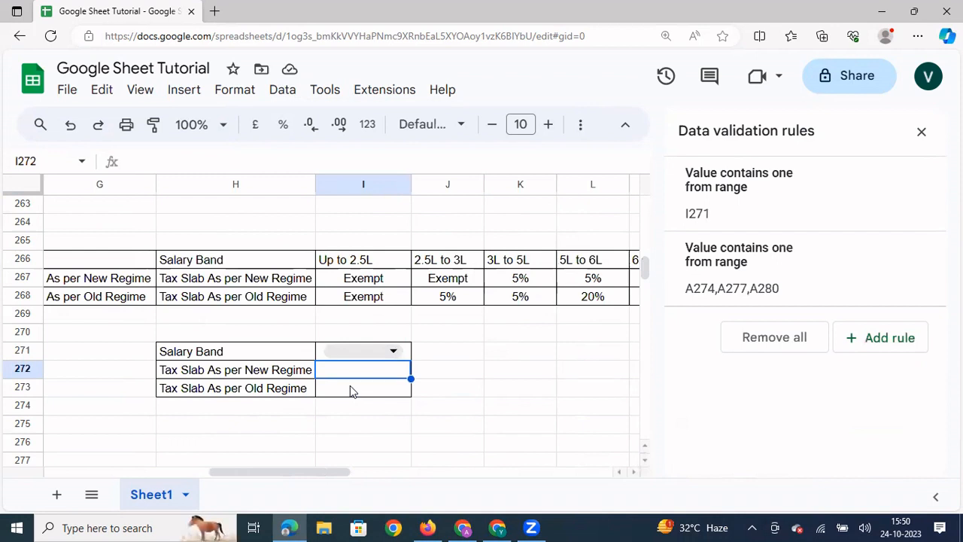
{"action": "type", "text": "=looku"}
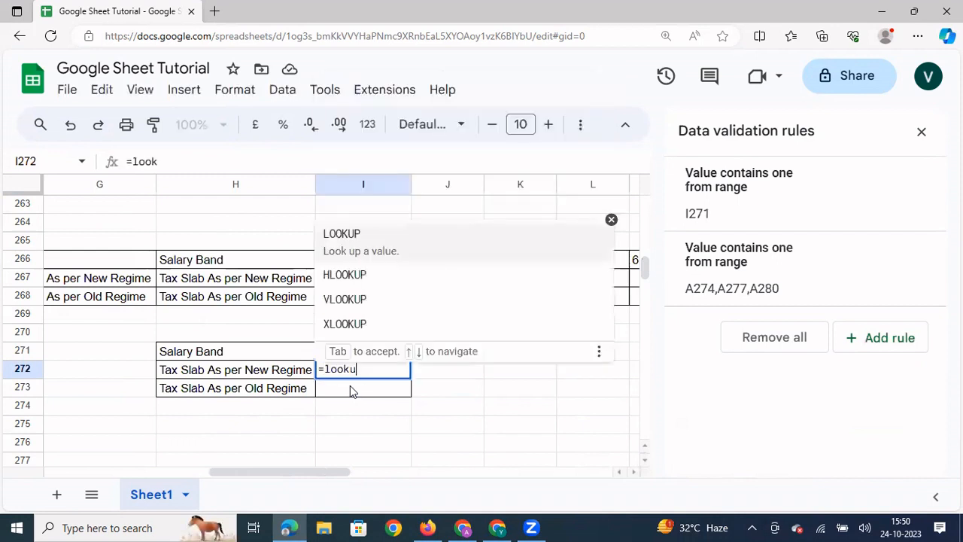
{"action": "type", "text": "p("}
{"action": "key", "text": "Up"}
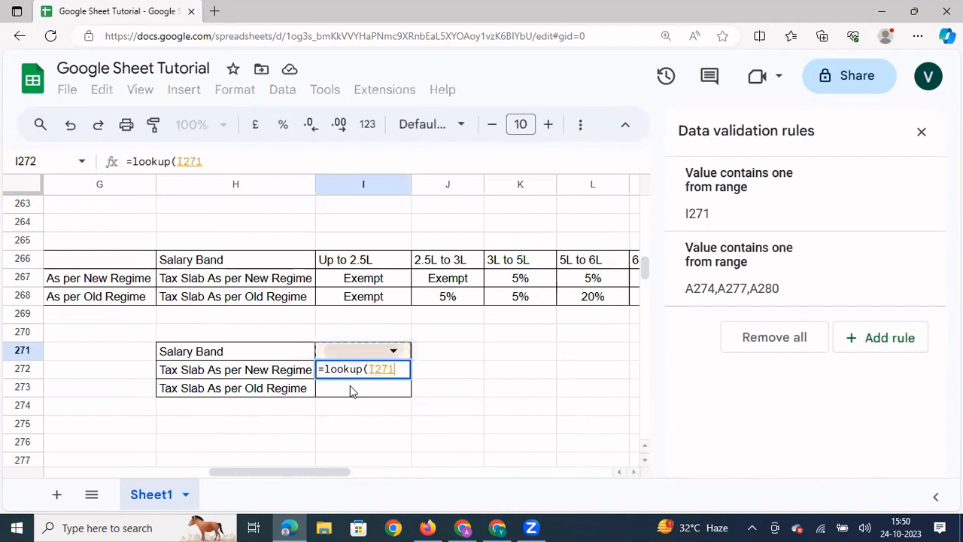
{"action": "type", "text": ","}
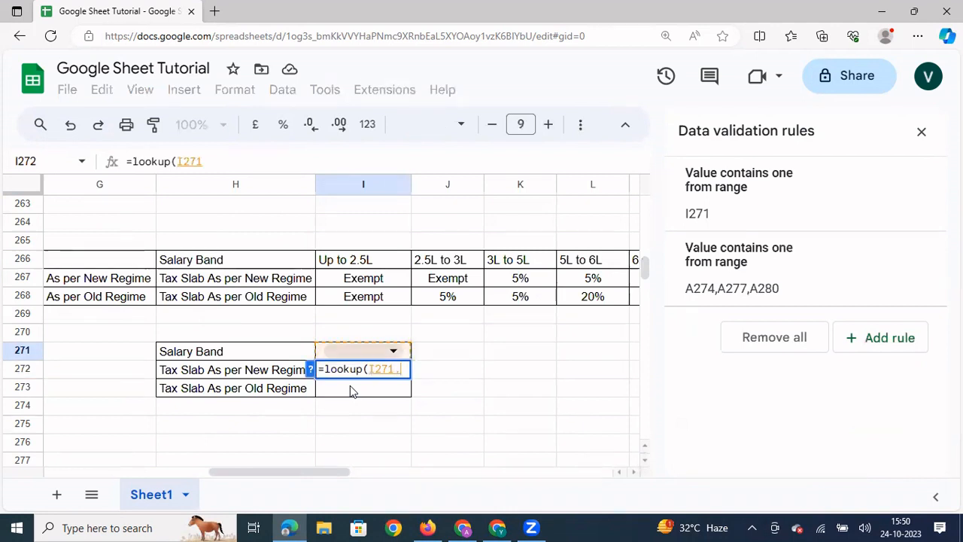
- Add the salary band headings I266:Q266 as the search range of the LOOKUP formula in I272
{"action": "left_click", "coordinate": [371, 261]}
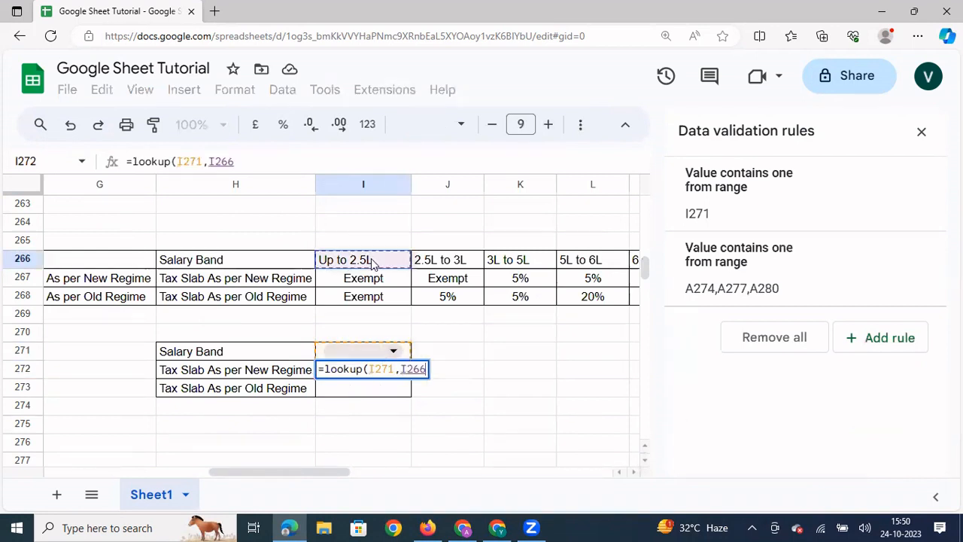
{"action": "key", "text": "shift+Right"}
{"action": "key", "text": "shift+Right"}
{"action": "key", "text": "shift+Right"}
{"action": "key", "text": "shift+Right"}
{"action": "key", "text": "shift+Right"}
{"action": "key", "text": "shift+Right"}
{"action": "key", "text": "shift+Right"}
{"action": "key", "text": "shift+Right"}
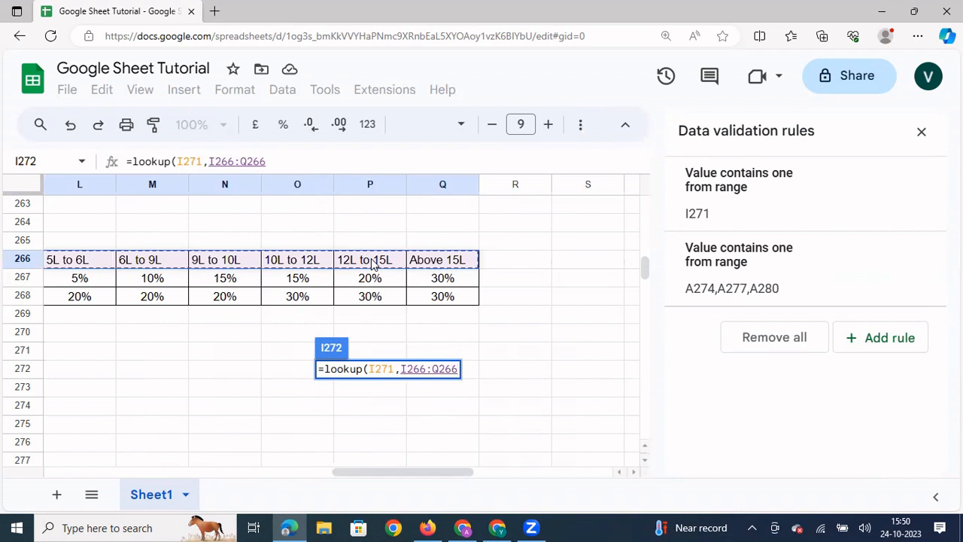
{"action": "type", "text": ","}
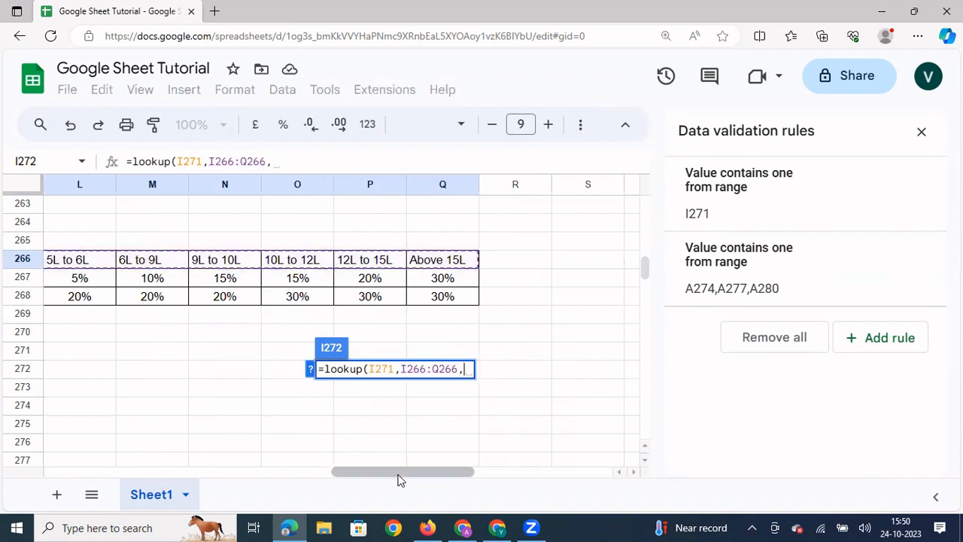
- Add the new regime rates I267:Q267 as the result range and complete the LOOKUP formula in I272
{"action": "left_click_drag", "start_coordinate": [400, 479], "coordinate": [340, 482]}
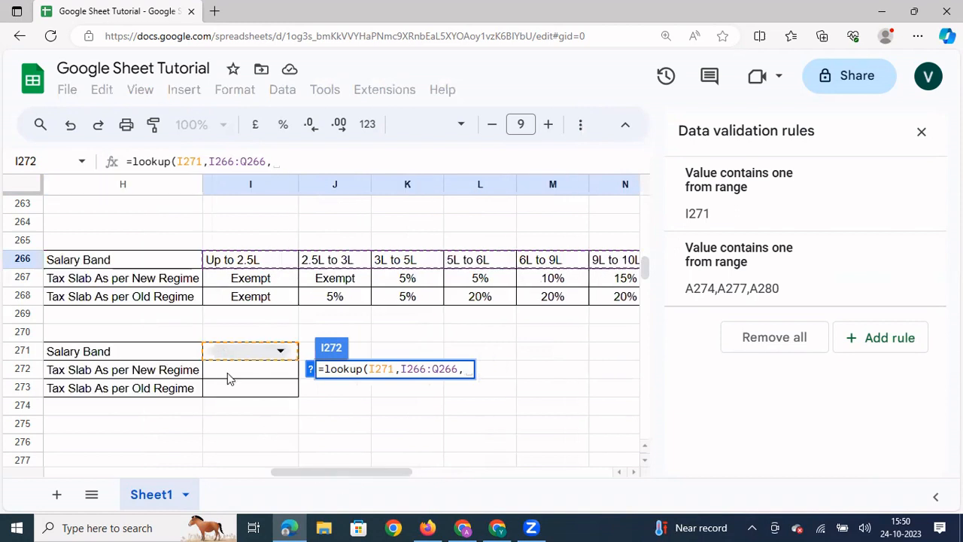
{"action": "left_click", "coordinate": [238, 282]}
{"action": "key", "text": "shift+Right"}
{"action": "key", "text": "shift+Right"}
{"action": "key", "text": "shift+Right"}
{"action": "key", "text": "shift+Right"}
{"action": "key", "text": "shift+Right"}
{"action": "key", "text": "shift+Right"}
{"action": "key", "text": "shift+Right"}
{"action": "key", "text": "shift+Right"}
{"action": "key", "text": "shift+Right"}
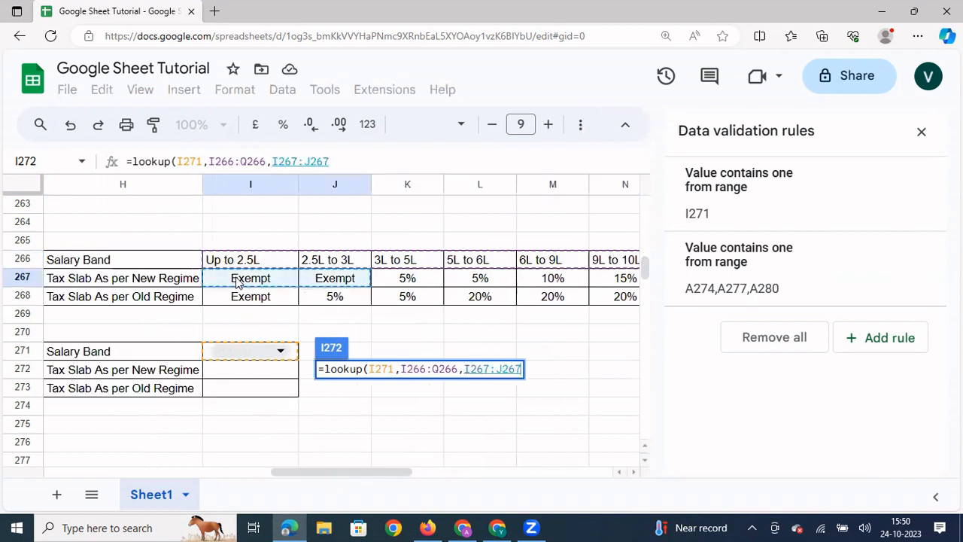
{"action": "key", "text": "shift+Left"}
{"action": "key", "text": "shift+Left"}
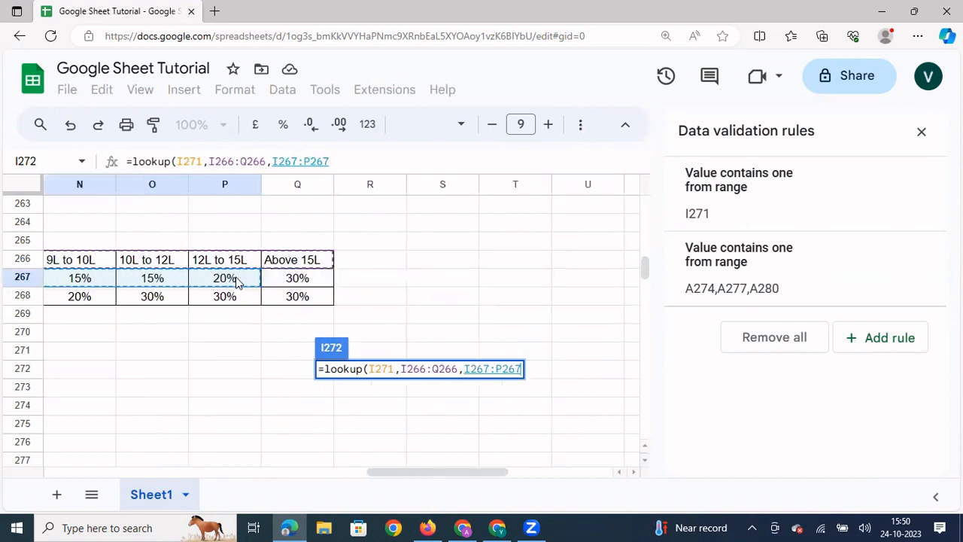
{"action": "key", "text": "shift+Right"}
{"action": "key", "text": "Return"}
- Review the LOOKUP formula in I272 and choose 2.5L to 3L in the Salary Band drop-down in I271
{"action": "key", "text": "Left"}
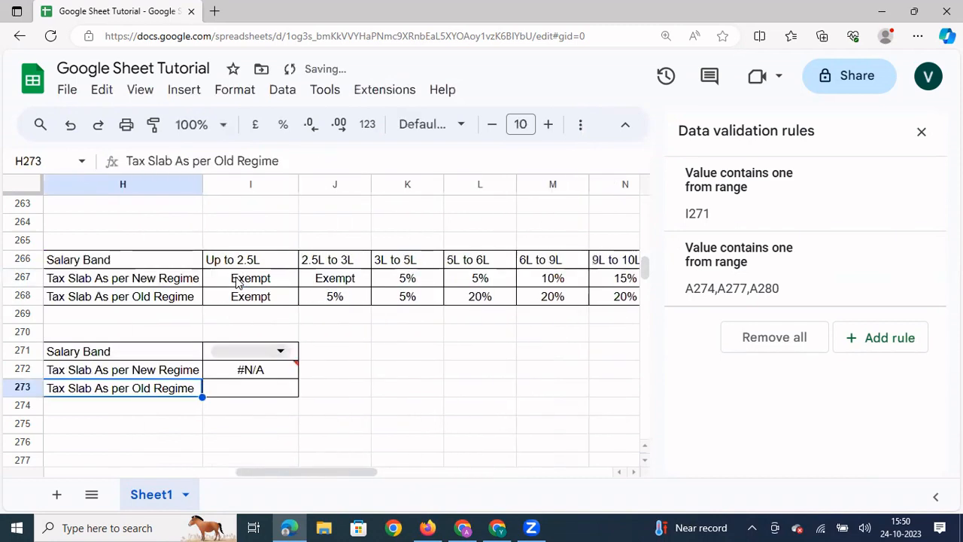
{"action": "key", "text": "Right"}
{"action": "key", "text": "Up"}
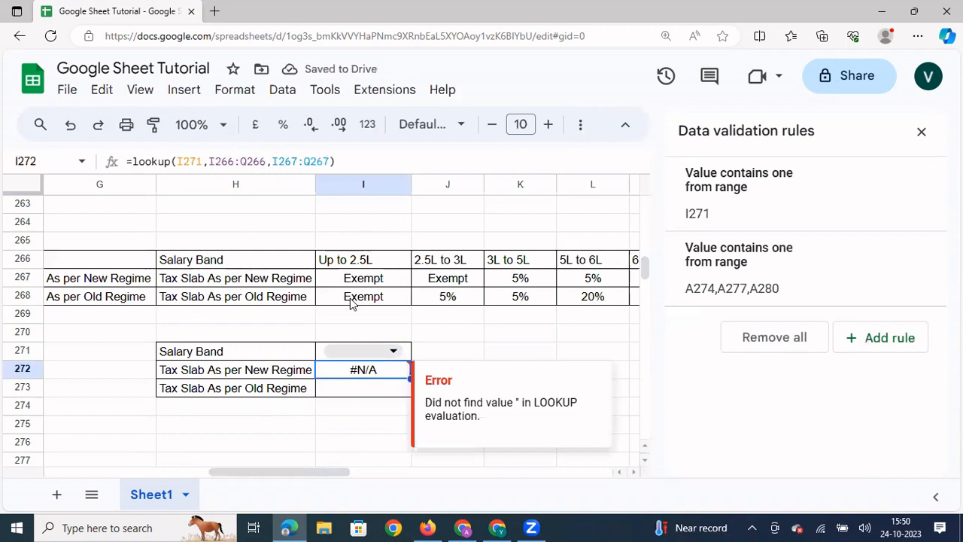
{"action": "left_click", "coordinate": [394, 352]}
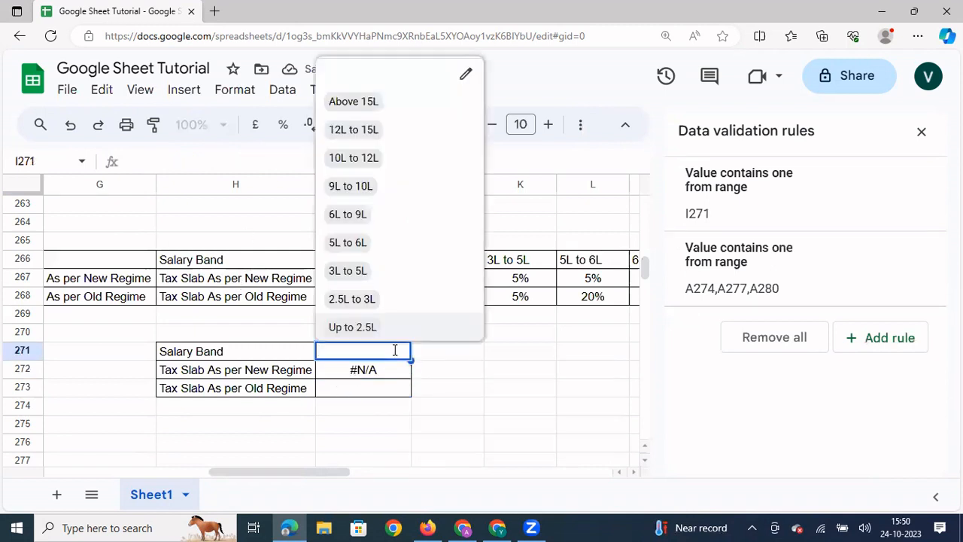
{"action": "left_click", "coordinate": [352, 299]}
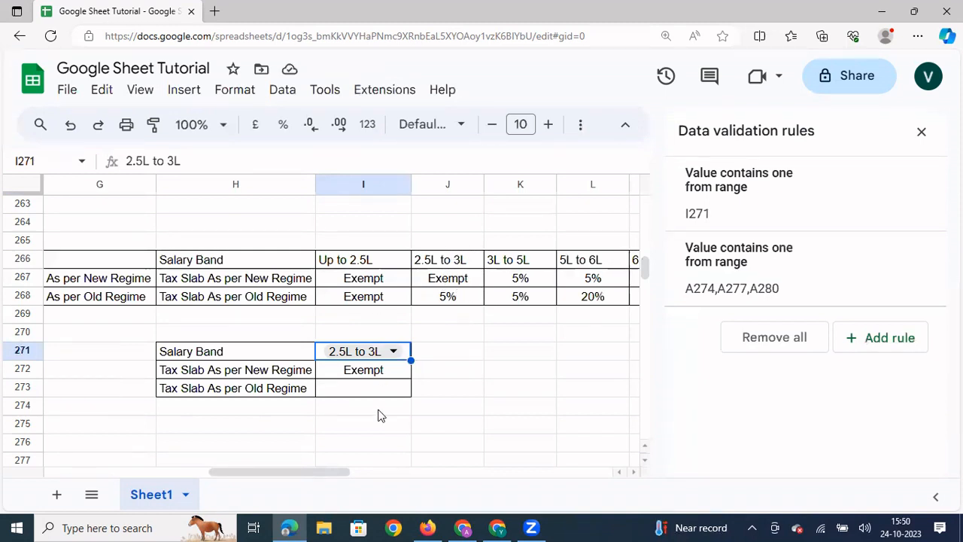
- Start a LOOKUP formula in I273 for the old regime tax slab, with I271 as the search key
{"action": "left_click", "coordinate": [338, 389]}
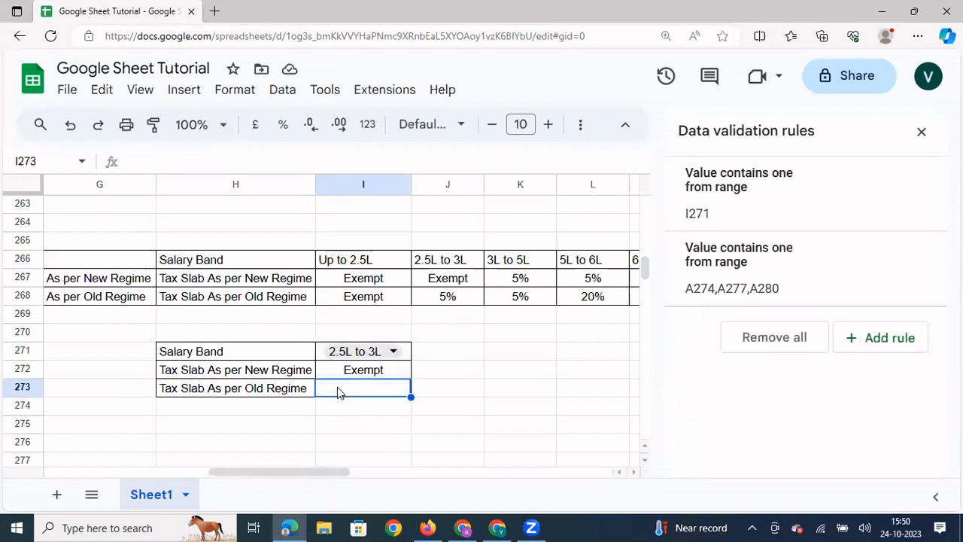
{"action": "type", "text": "="}
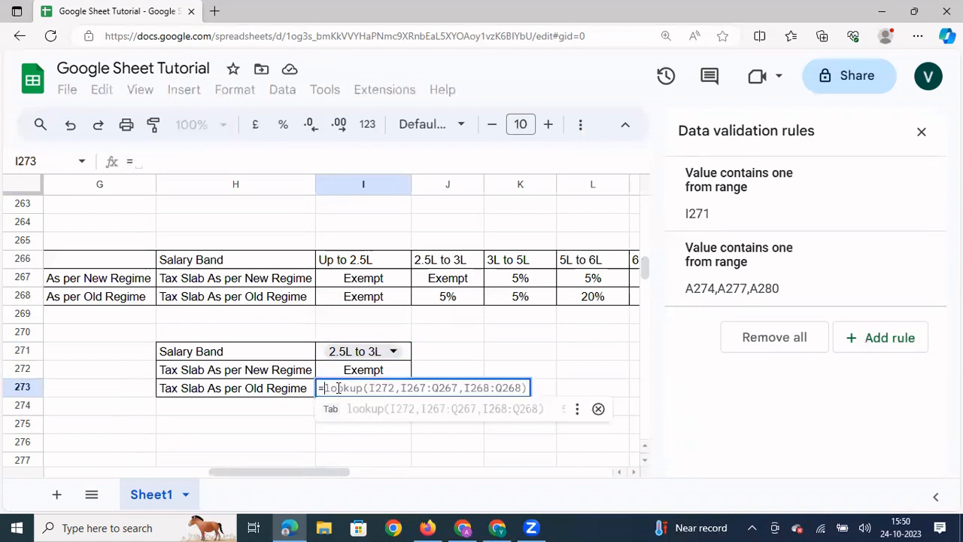
{"action": "type", "text": "lookup("}
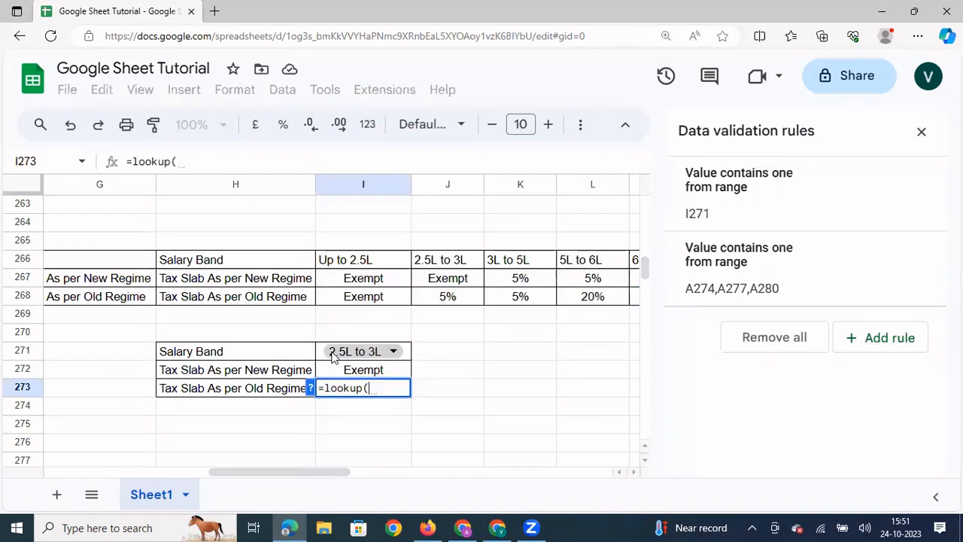
{"action": "left_click", "coordinate": [321, 358]}
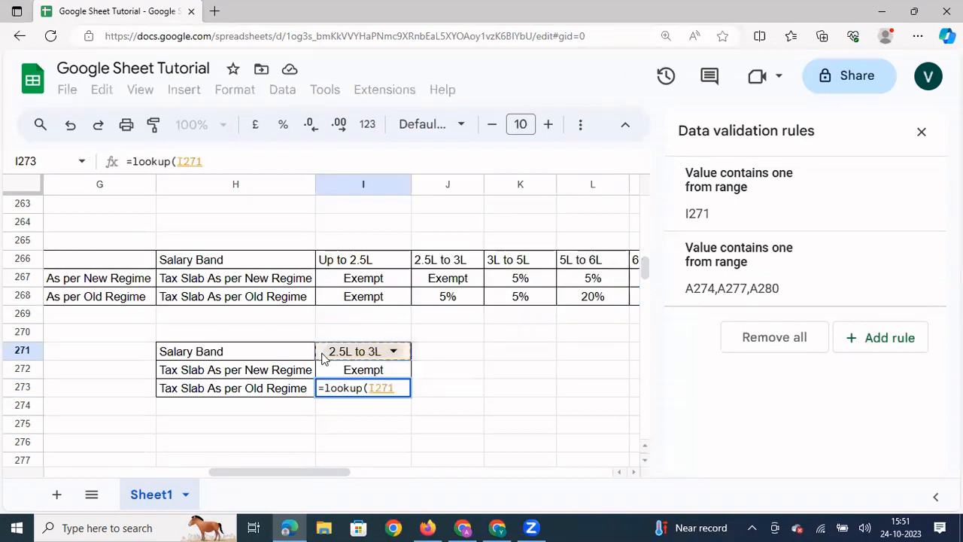
{"action": "type", "text": ","}
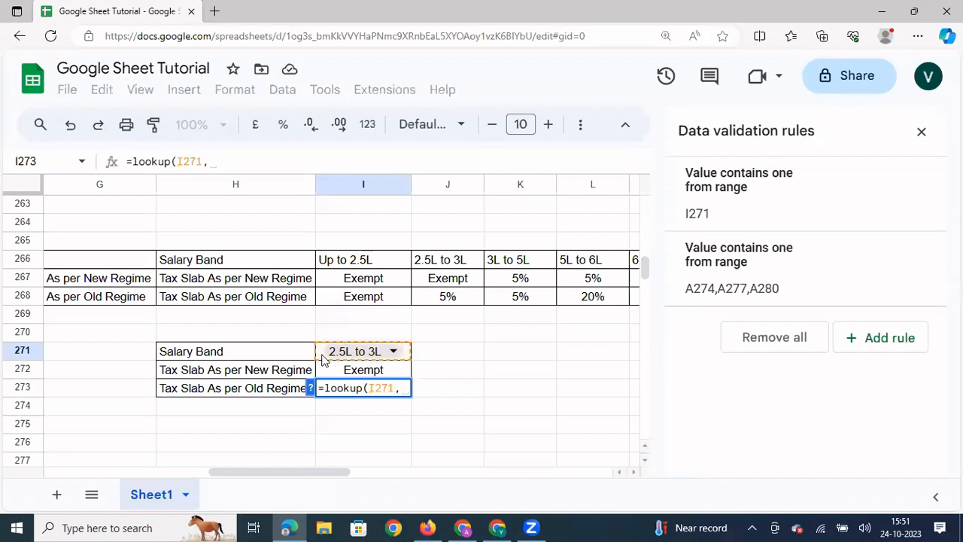
- Add the salary band headings I266:Q266 as the search range of the LOOKUP formula in I273
{"action": "left_click", "coordinate": [360, 263]}
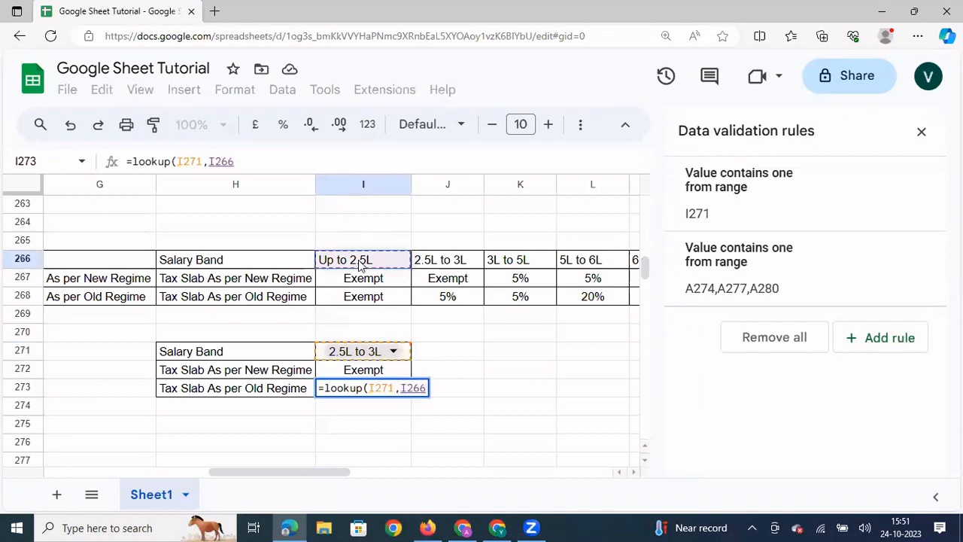
{"action": "key", "text": "ctrl+shift+Right"}
{"action": "type", "text": ","}
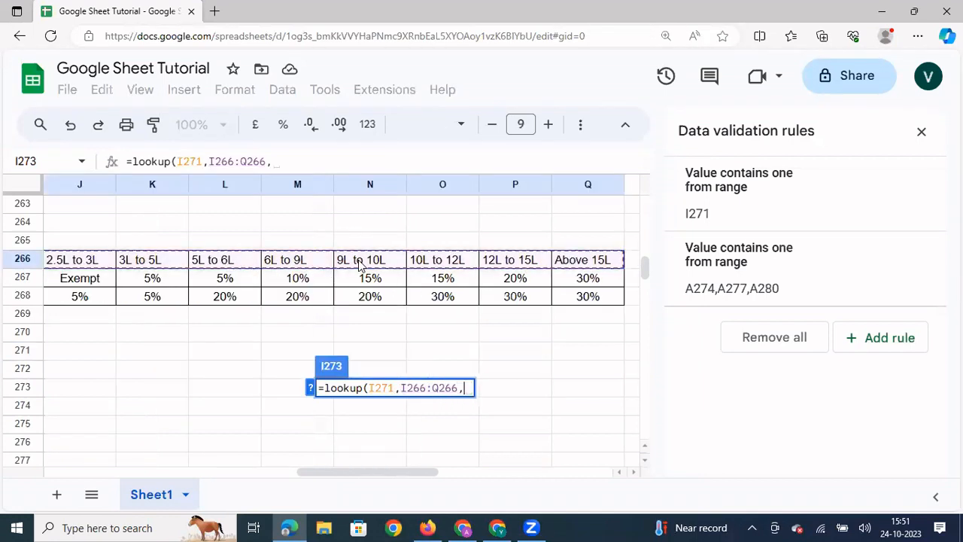
- Add the old regime rates I268:Q268 as the result range and complete the LOOKUP formula in I273
{"action": "left_click_drag", "start_coordinate": [327, 470], "coordinate": [275, 474]}
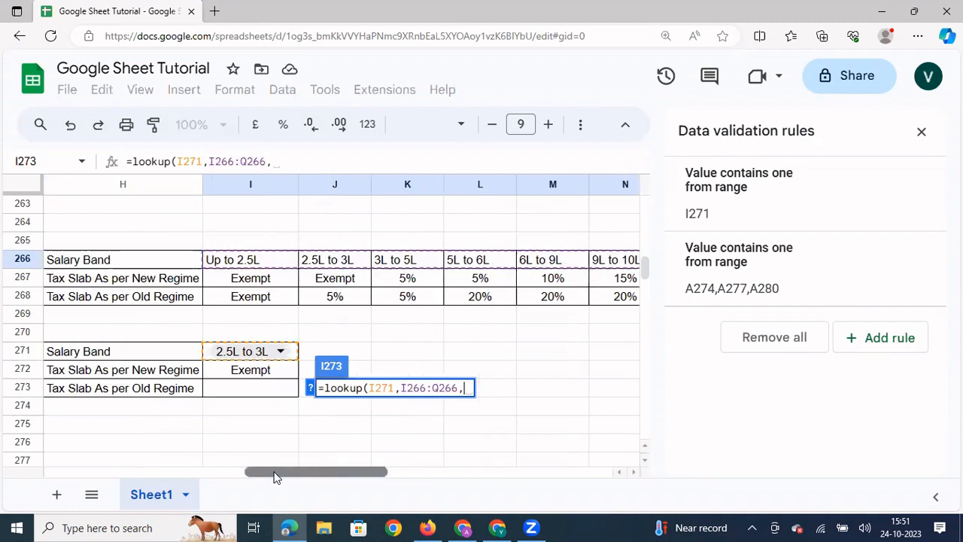
{"action": "left_click", "coordinate": [237, 301]}
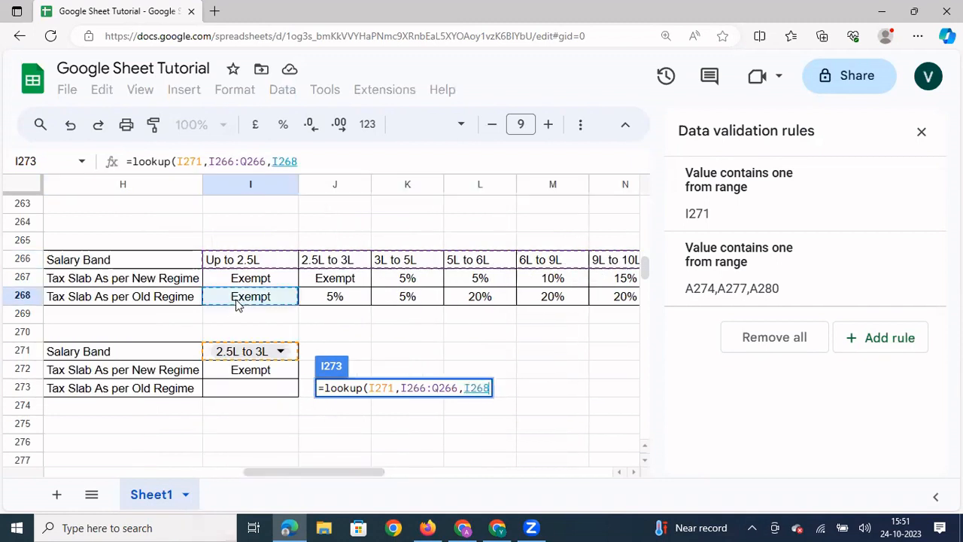
{"action": "key", "text": "ctrl+shift+Right"}
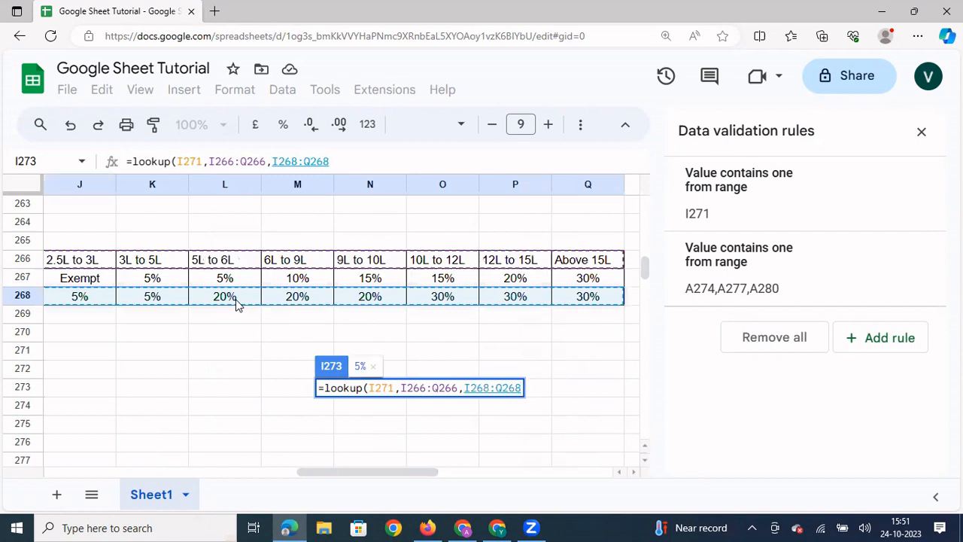
{"action": "type", "text": ")"}
{"action": "key", "text": "Return"}
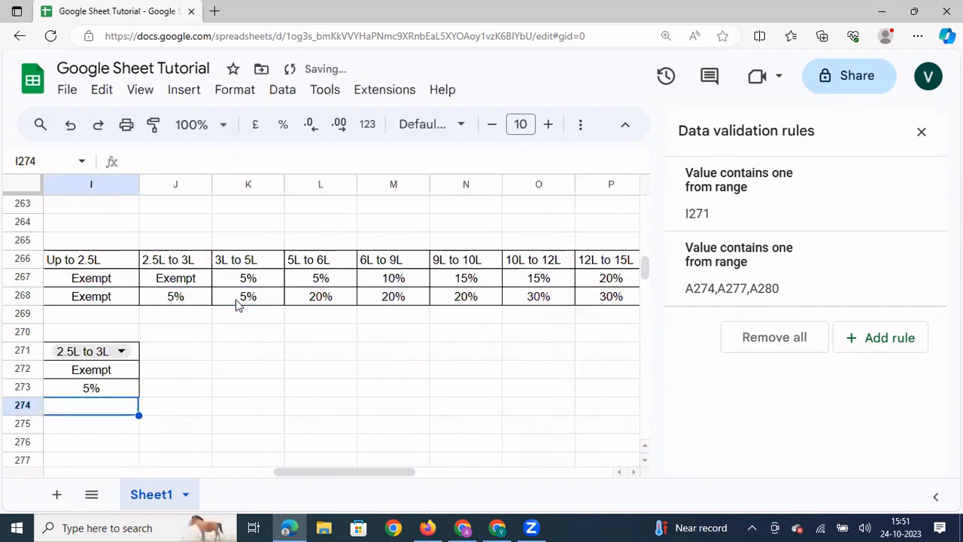
- Review the completed LOOKUP formula in I273 against the salary band tax table
{"action": "key", "text": "Left"}
{"action": "key", "text": "Left"}
{"action": "key", "text": "Up"}
{"action": "key", "text": "Left"}
{"action": "key", "text": "Right"}
{"action": "key", "text": "Right"}
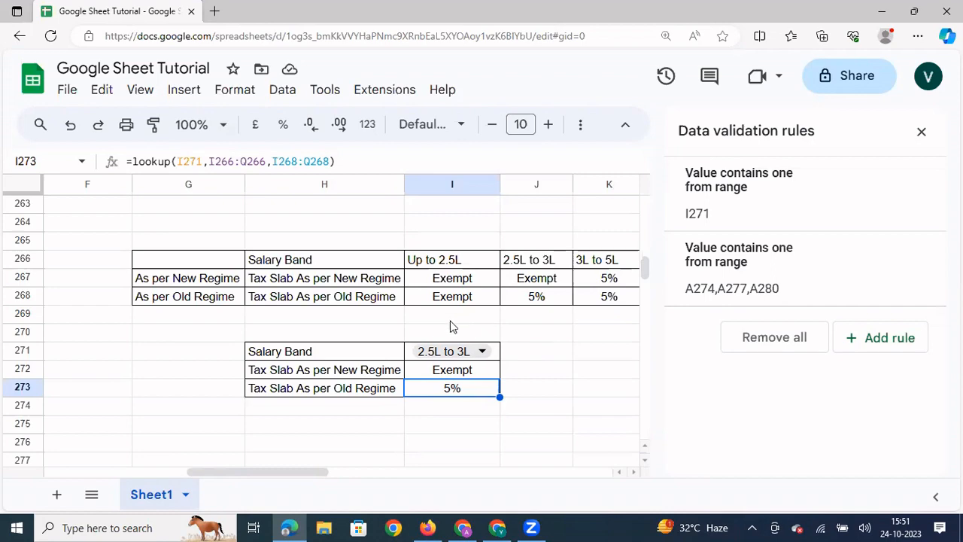
- Look over the employee lookup tables and the salary band tax tables along row 273, and minimise the browser window
{"action": "key", "text": "Left"}
{"action": "key", "text": "Left"}
{"action": "key", "text": "Left"}
{"action": "key", "text": "Left"}
{"action": "key", "text": "Left"}
{"action": "key", "text": "Left"}
{"action": "key", "text": "Left"}
{"action": "key", "text": "Left"}
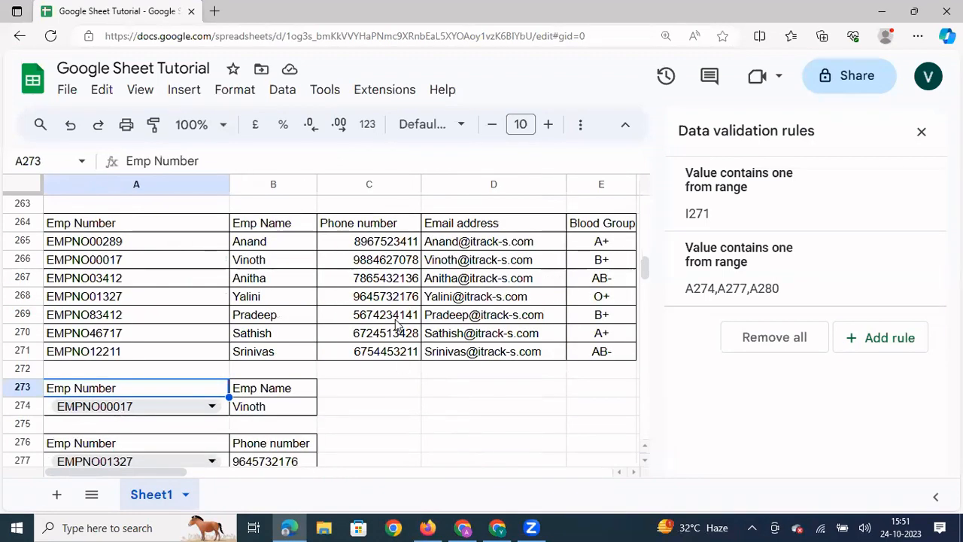
{"action": "key", "text": "Right"}
{"action": "key", "text": "Right"}
{"action": "key", "text": "Right"}
{"action": "key", "text": "Right"}
{"action": "key", "text": "Right"}
{"action": "key", "text": "Right"}
{"action": "key", "text": "Right"}
{"action": "key", "text": "Right"}
{"action": "key", "text": "Right"}
{"action": "key", "text": "Right"}
{"action": "key", "text": "Right"}
{"action": "key", "text": "Right"}
{"action": "key", "text": "Right"}
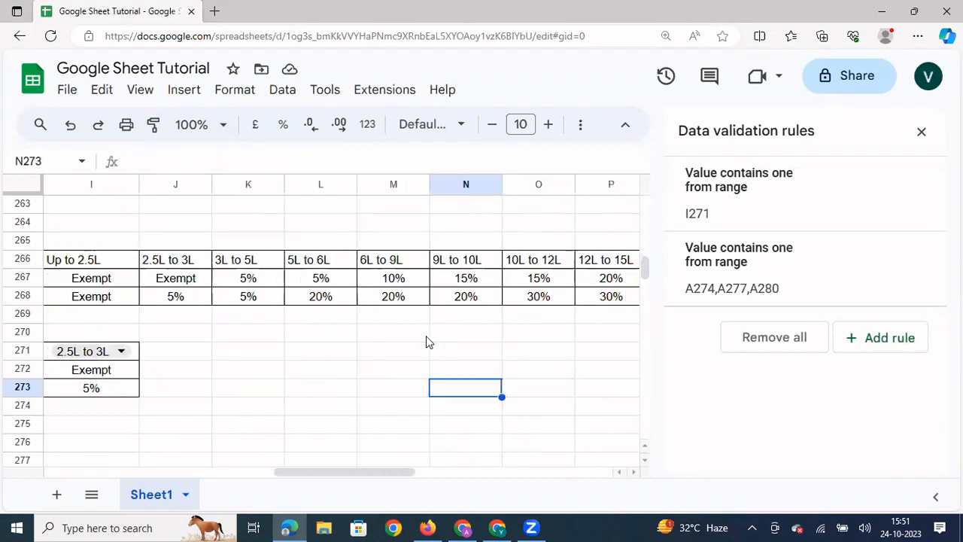
{"action": "key", "text": "Left"}
{"action": "key", "text": "Left"}
{"action": "key", "text": "Left"}
{"action": "key", "text": "Left"}
{"action": "key", "text": "Left"}
{"action": "key", "text": "Left"}
{"action": "key", "text": "Left"}
{"action": "key", "text": "Left"}
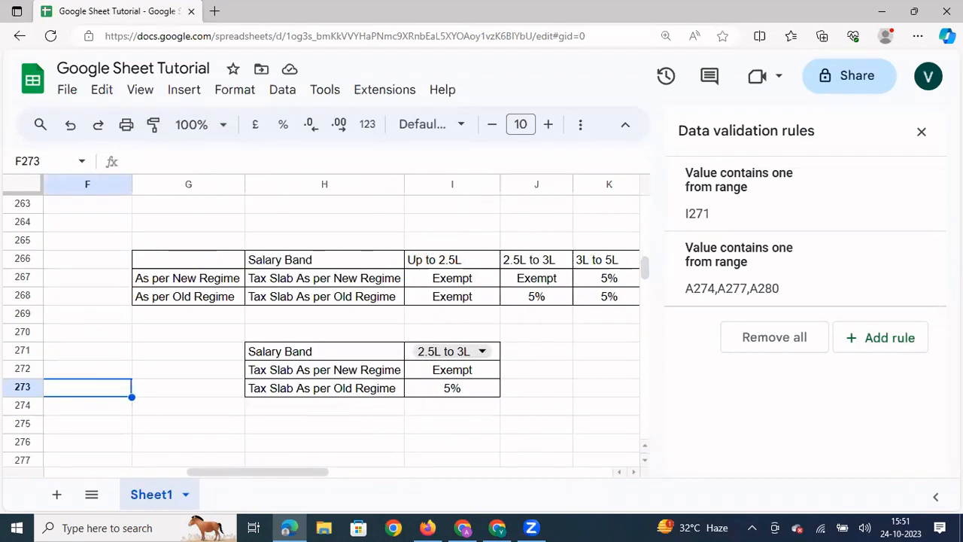
{"action": "left_click", "coordinate": [874, 6]}
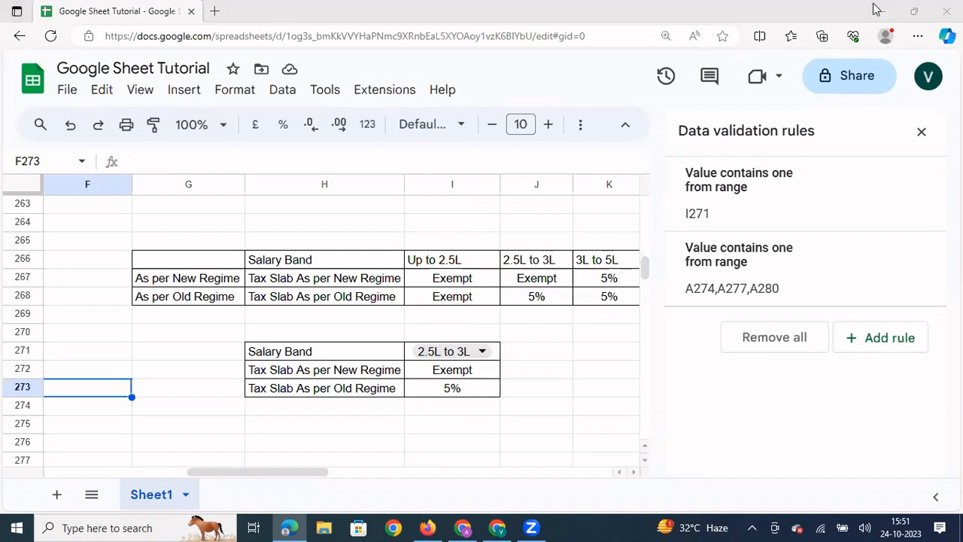